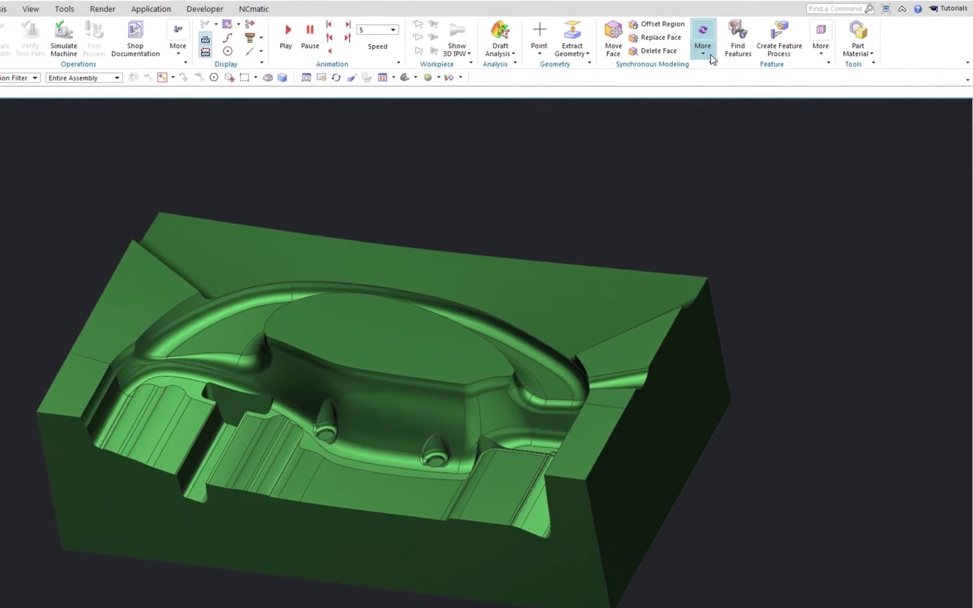
Run Optimize Face on all 183 cavity block faces, reducing them to 174
click(737, 59)
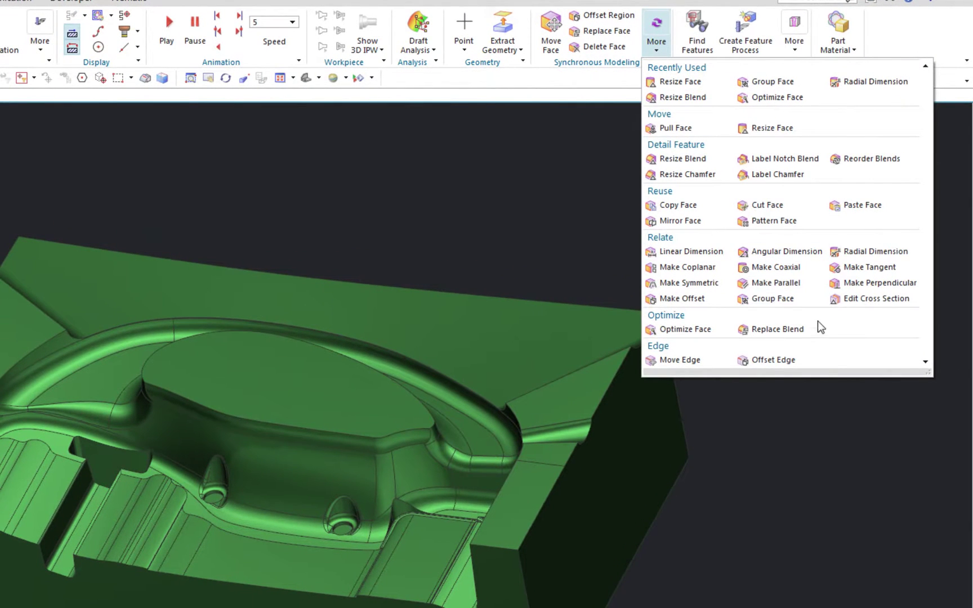
click(718, 332)
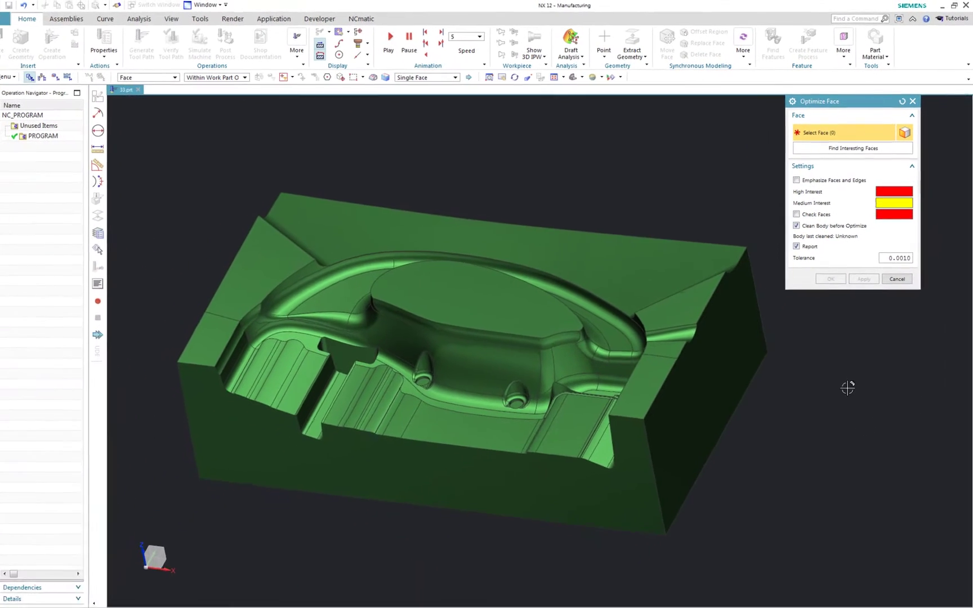
scroll(798, 377, down, 3)
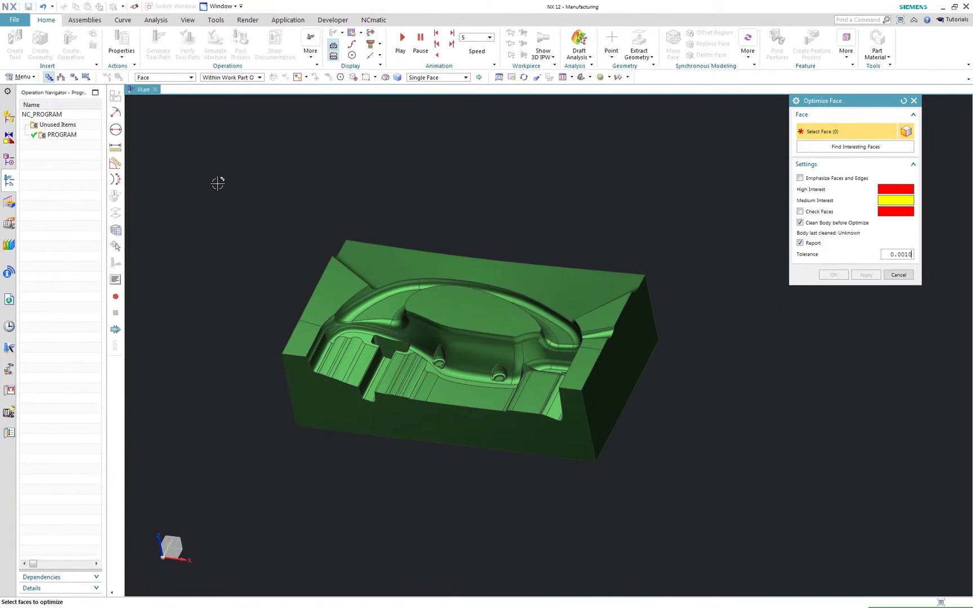
drag(431, 309, 717, 515)
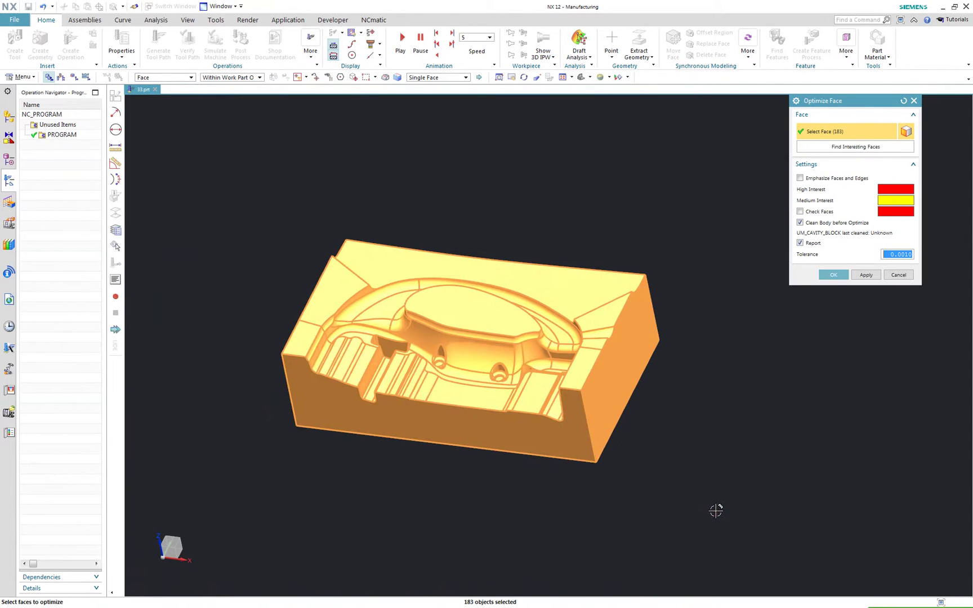
scroll(717, 505, up, 1)
scroll(744, 386, up, 2)
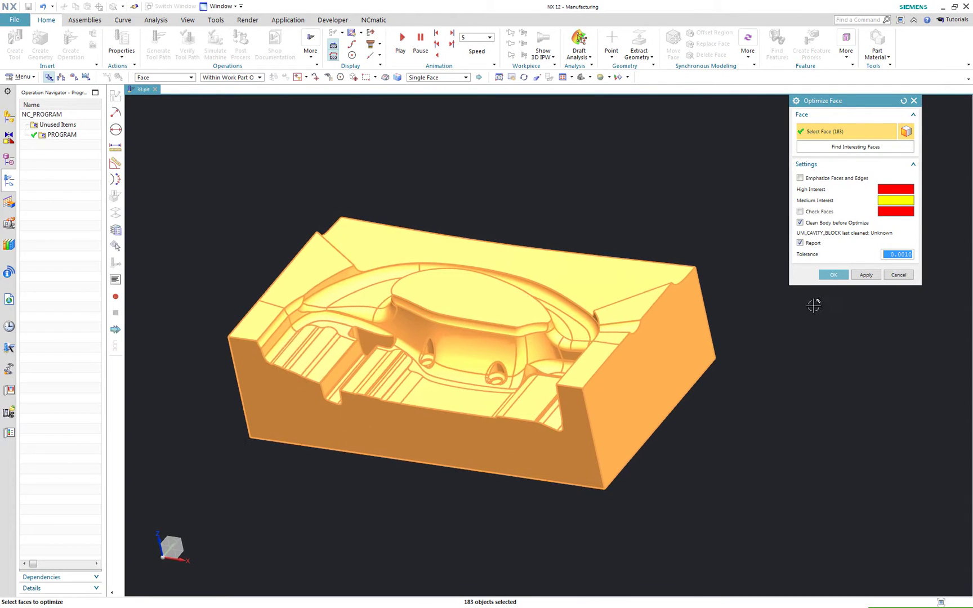
click(833, 276)
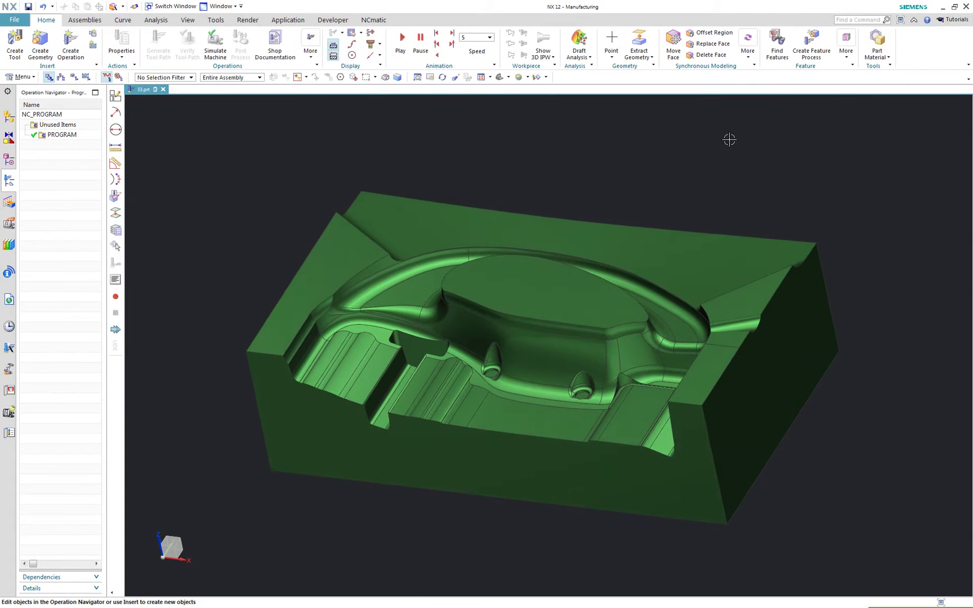
Start a Draft Analysis from the part analysis list, then cancel it
click(589, 58)
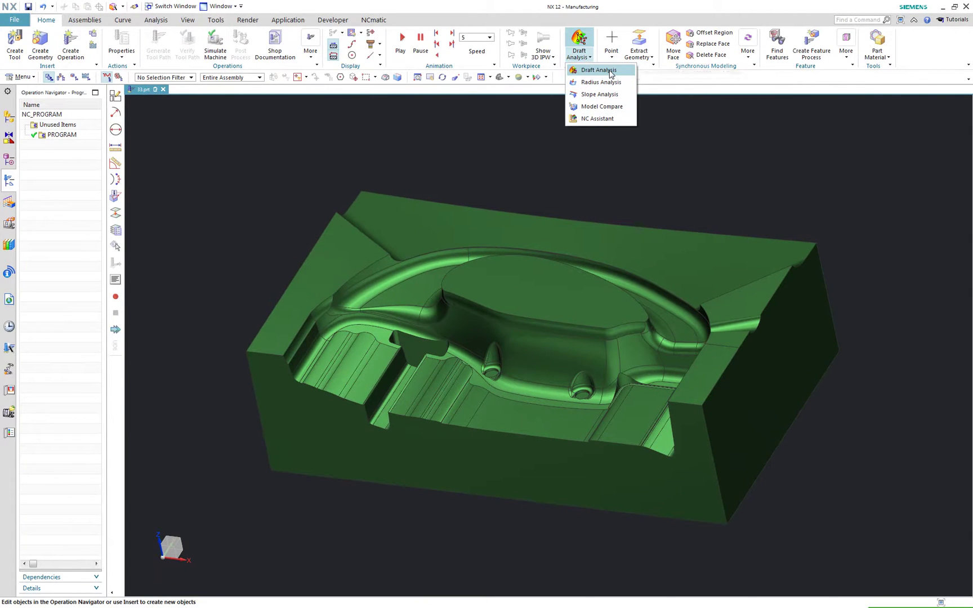
click(612, 71)
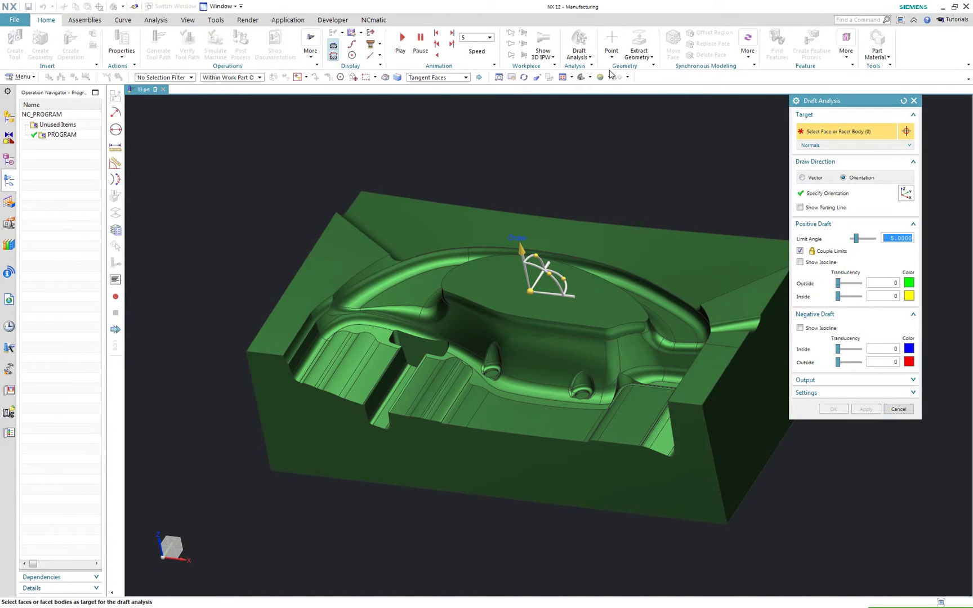
click(899, 410)
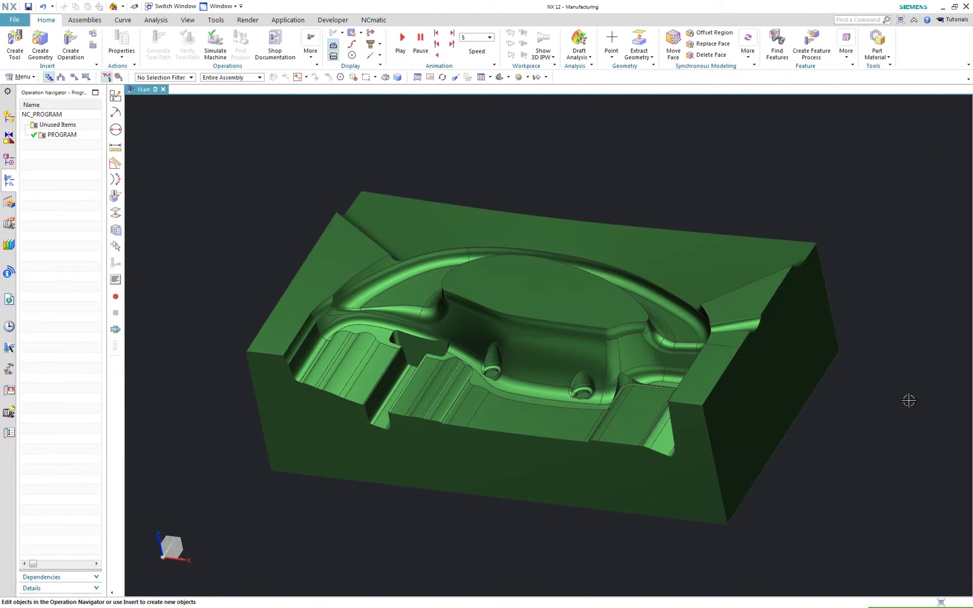
Orbit the model and expand the full Analysis command list
middle_drag(461, 192, 341, 129)
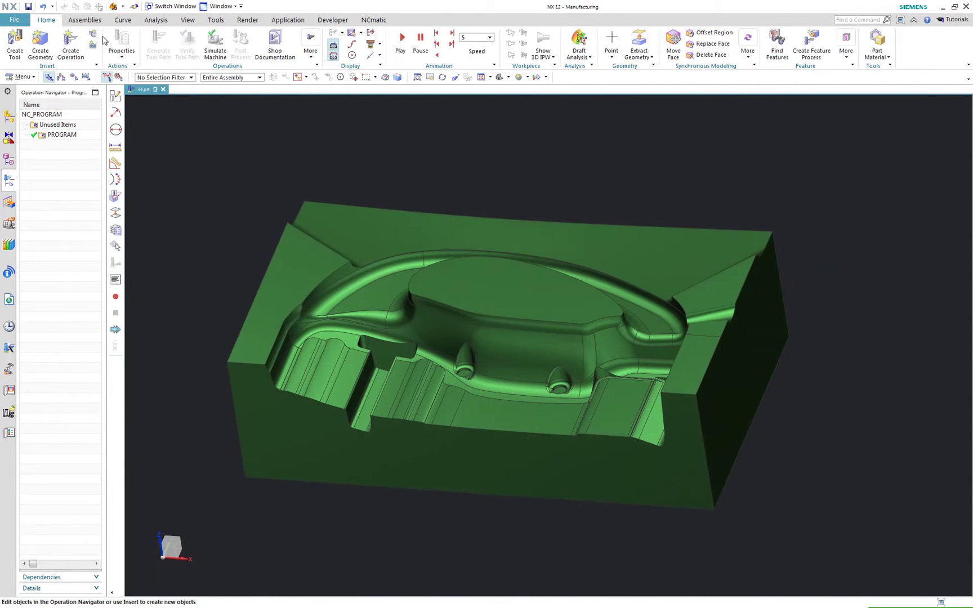
click(156, 21)
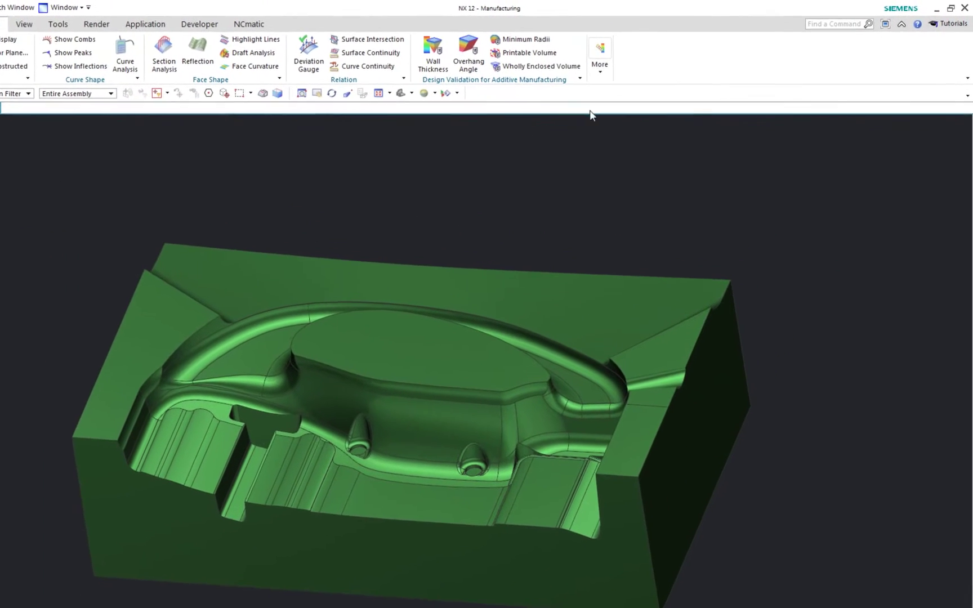
click(576, 80)
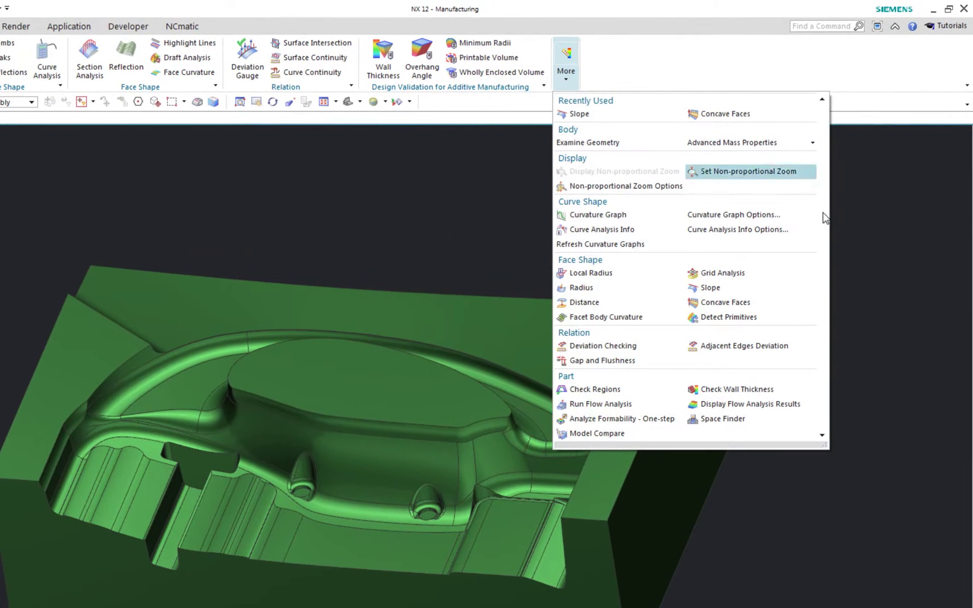
Slope-analyse all block faces along Z with limits -1 to 1, inspecting walls and fillets
click(792, 289)
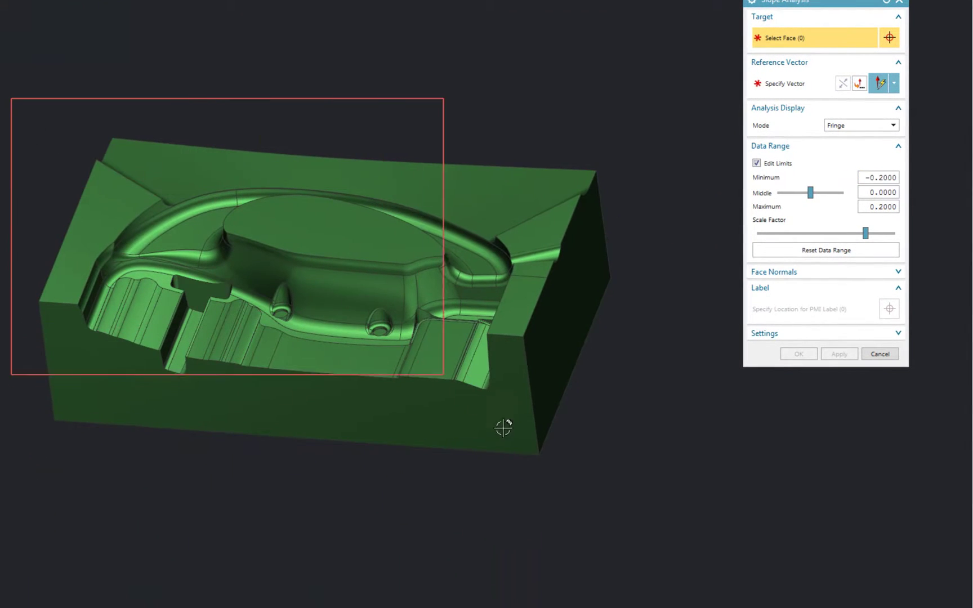
drag(291, 240, 667, 519)
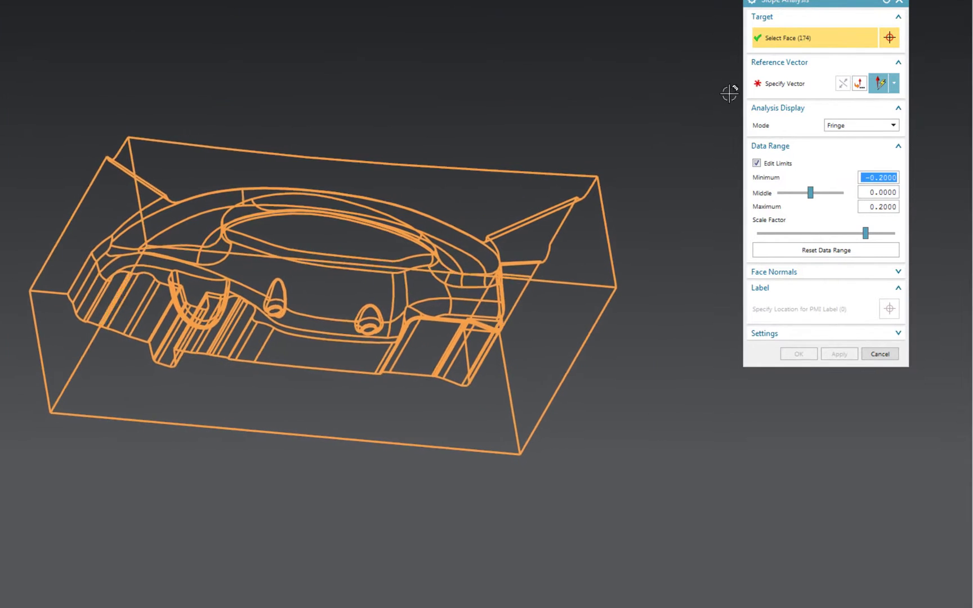
click(791, 83)
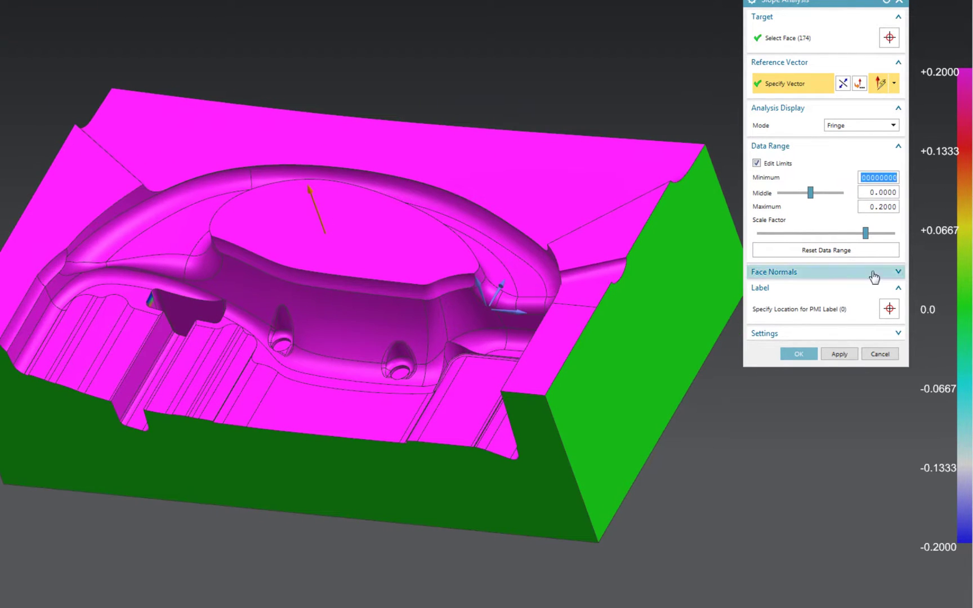
click(872, 208)
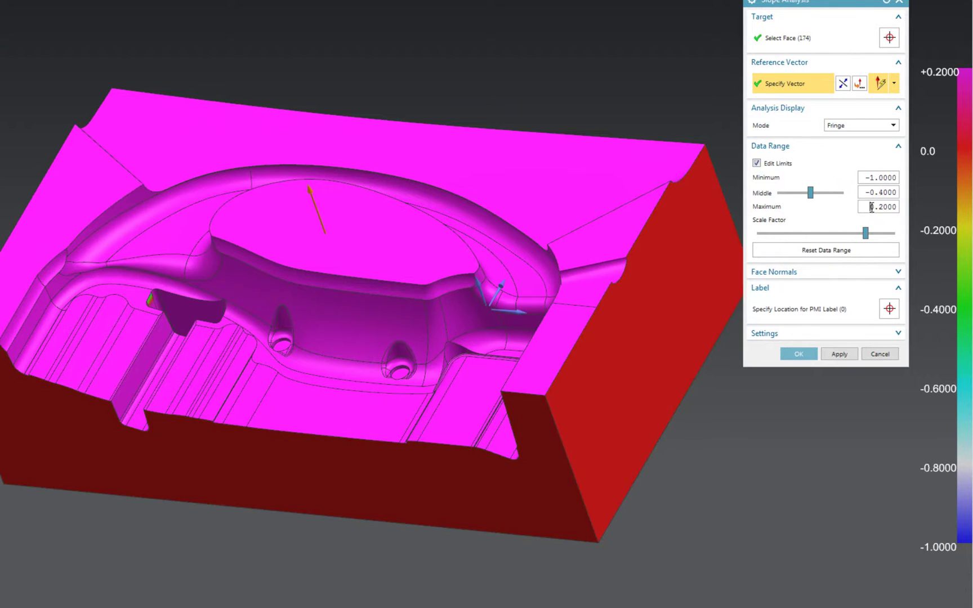
text(1)
key(Tab)
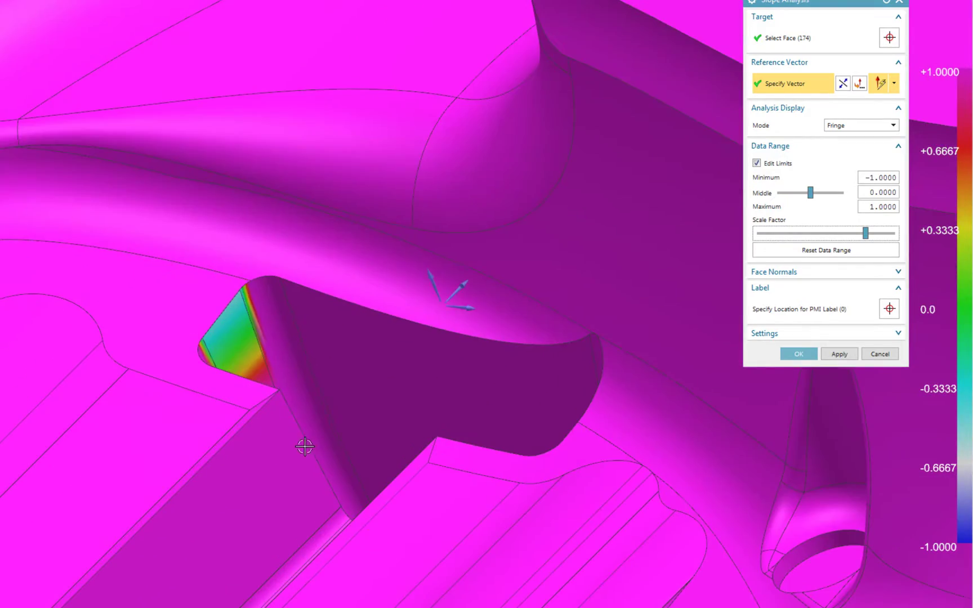
scroll(365, 218, down, 5)
mouse_move(364, 218)
middle_down()
mouse_move(370, 431)
mouse_move(529, 370)
mouse_move(958, 593)
mouse_move(305, 418)
middle_up()
scroll(376, 431, up, 3)
scroll(376, 431, down, 2)
scroll(139, 330, up, 4)
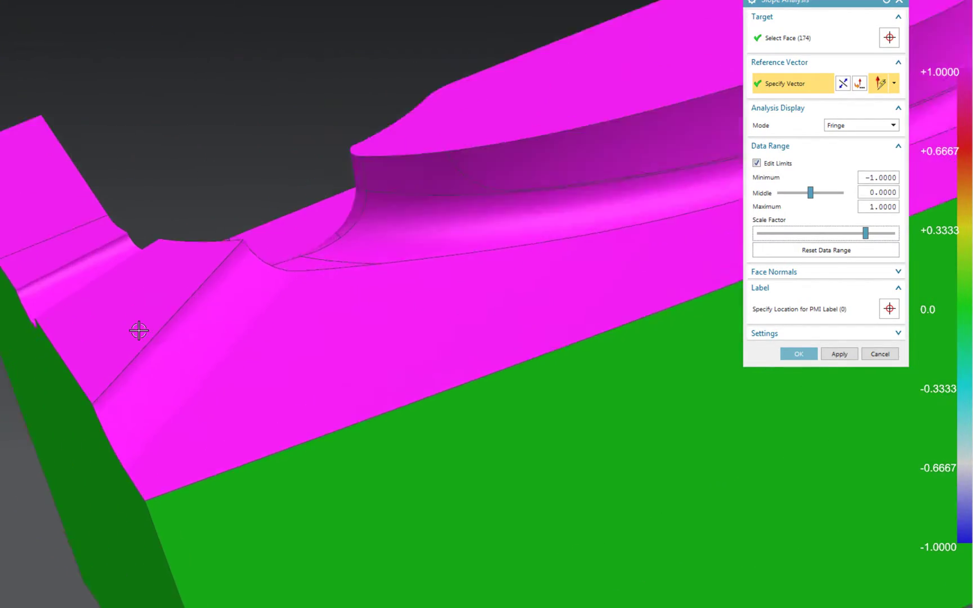
scroll(386, 378, down, 3)
mouse_move(385, 378)
middle_down()
mouse_move(421, 369)
mouse_move(477, 452)
mouse_move(459, 425)
mouse_move(578, 357)
middle_up()
scroll(468, 448, up, 4)
scroll(468, 449, down, 3)
scroll(456, 428, up, 2)
scroll(457, 428, down, 2)
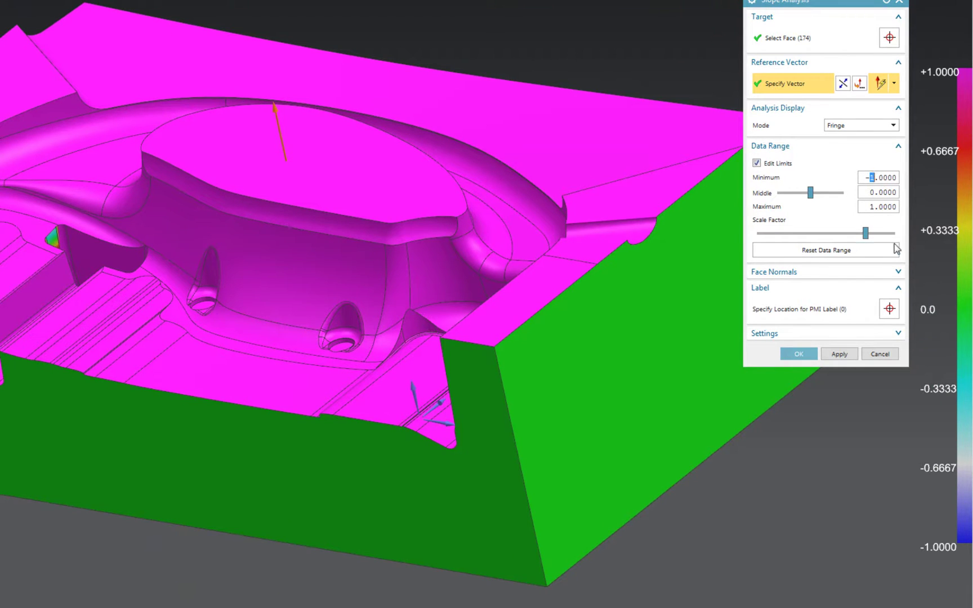
click(874, 206)
click(877, 192)
text(-10.0000)
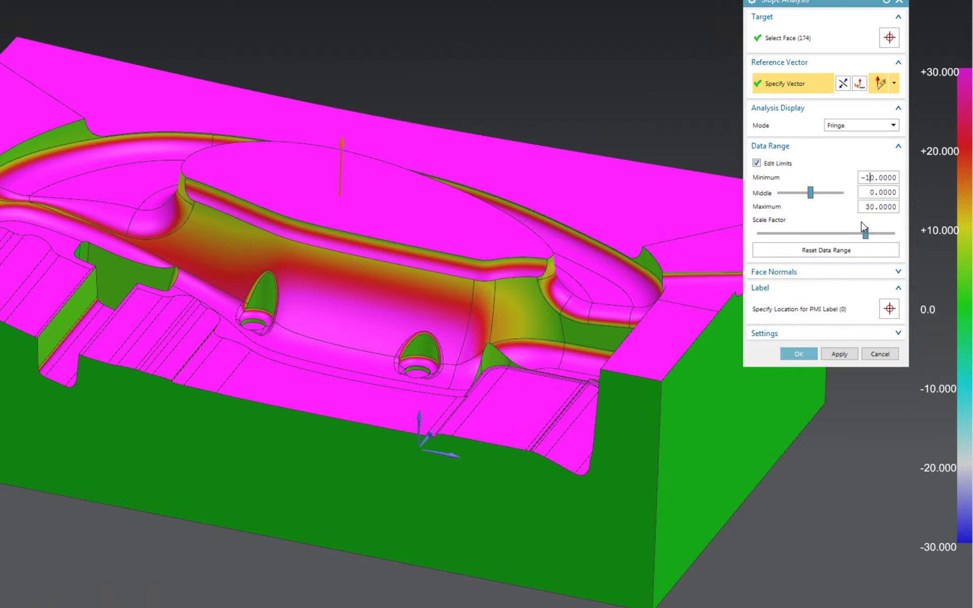
text(10.0000)
click(867, 206)
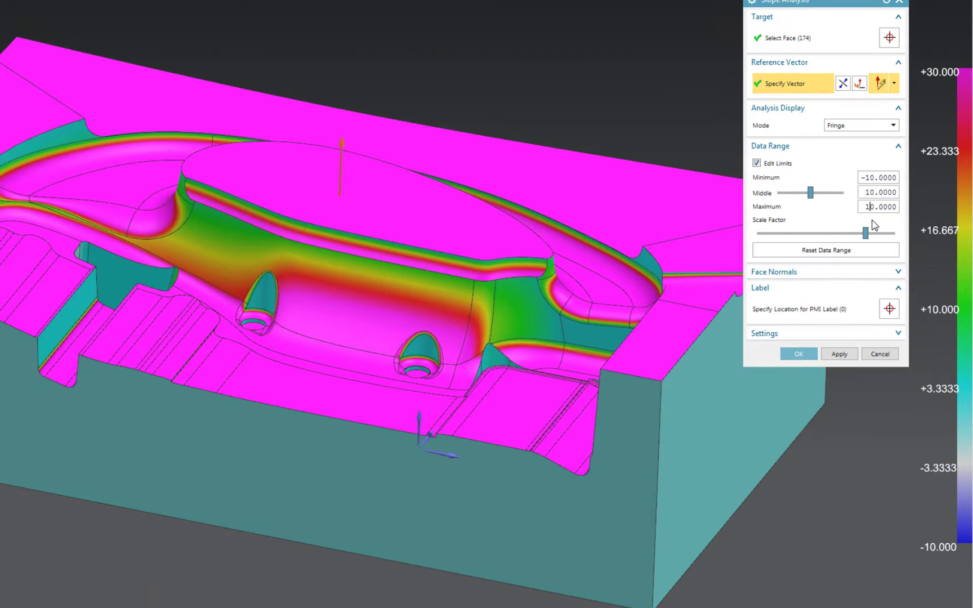
key(Return)
middle_drag(864, 311, 910, 488)
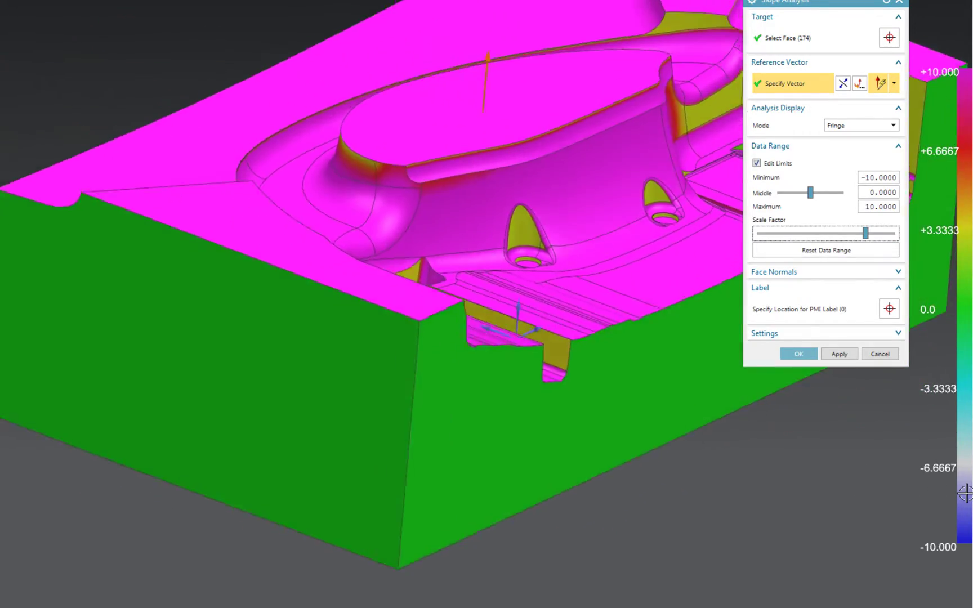
mouse_move(910, 487)
middle_down()
mouse_move(965, 493)
mouse_move(862, 272)
middle_up()
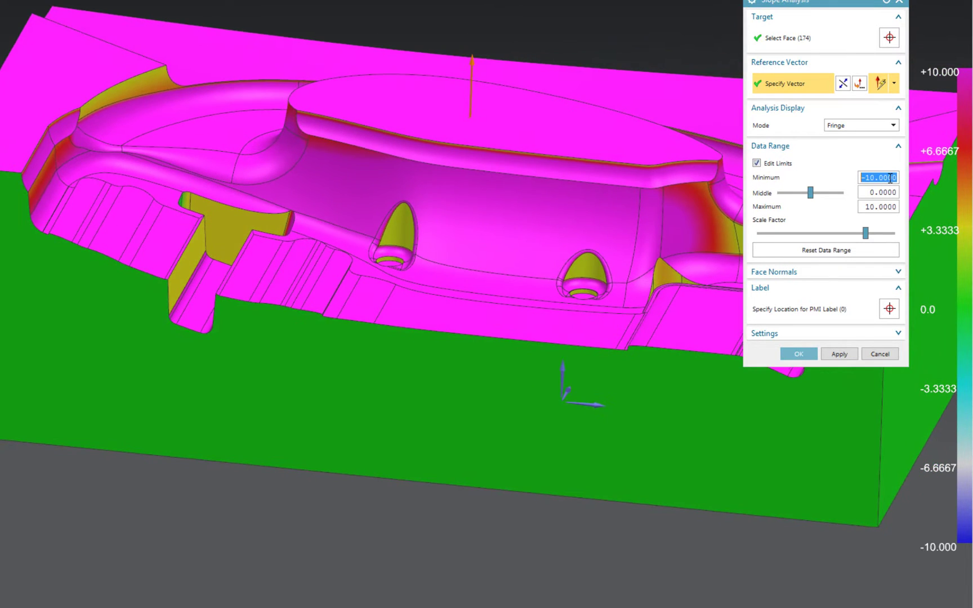
click(892, 207)
text(90)
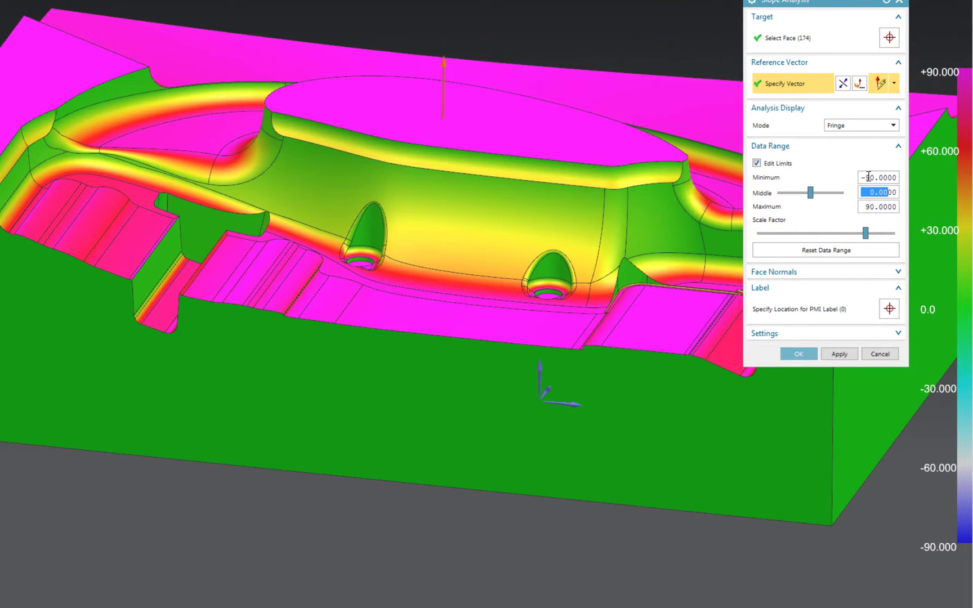
click(865, 207)
click(891, 193)
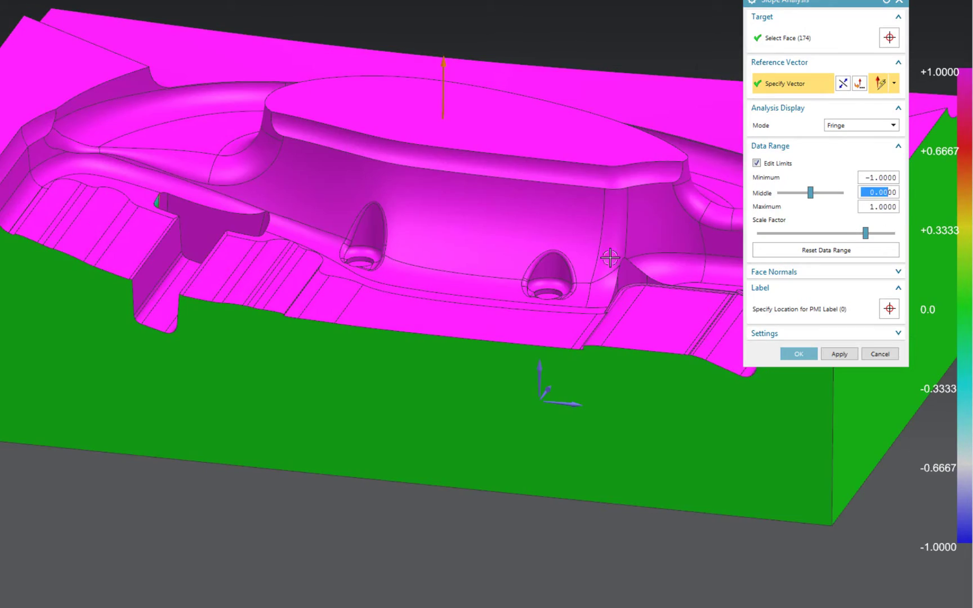
scroll(321, 466, down, 3)
Place a -0.439 slope PMI label on the small left cavity wall face
key(Home)
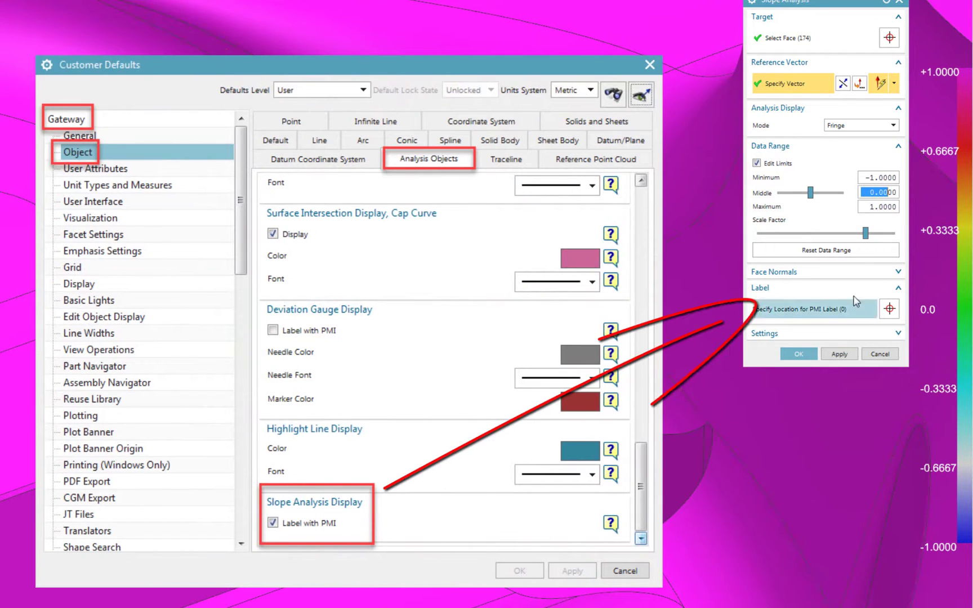
click(848, 289)
click(829, 309)
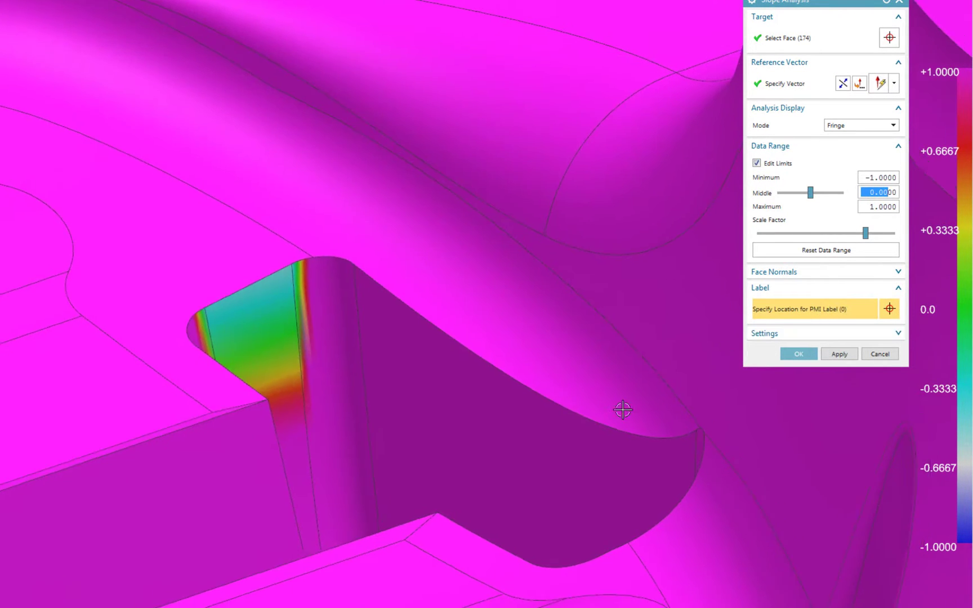
scroll(194, 313, up, 4)
scroll(194, 314, up, 2)
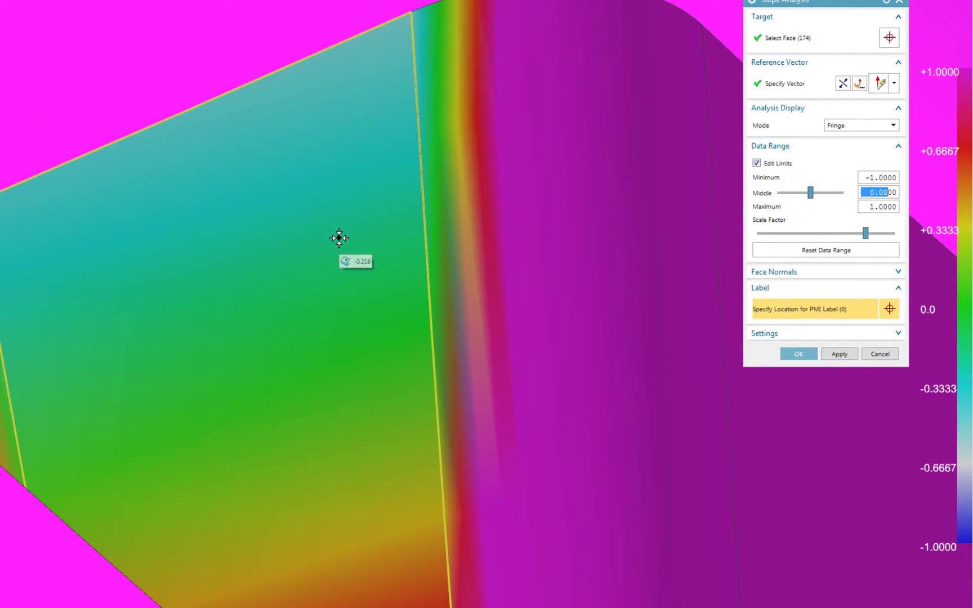
scroll(323, 146, down, 2)
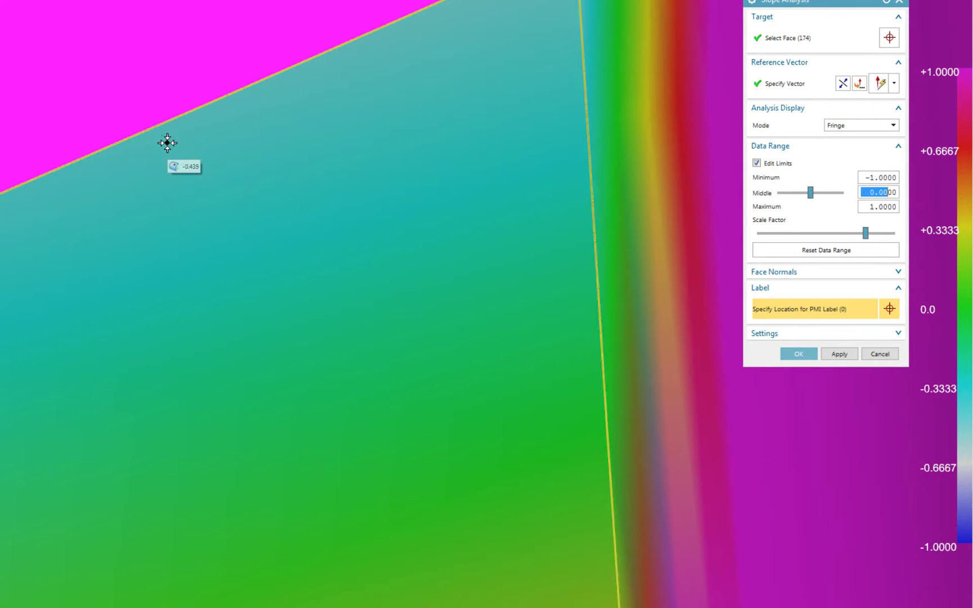
scroll(168, 143, down, 3)
scroll(137, 210, down, 3)
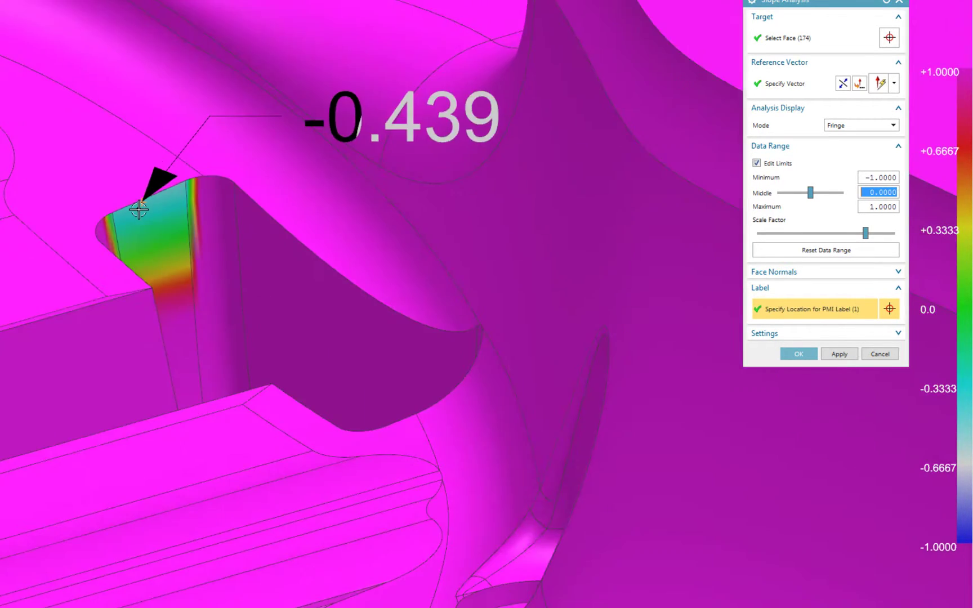
scroll(137, 209, down, 2)
middle_drag(535, 253, 721, 350)
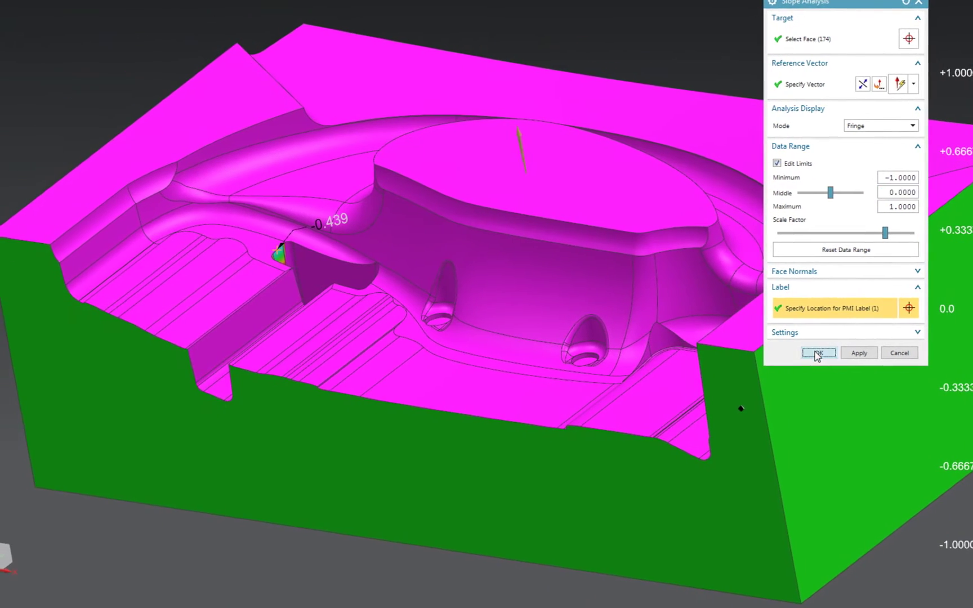
Finish the slope analysis, then toggle between plain shading and Face Analysis colouring
click(806, 354)
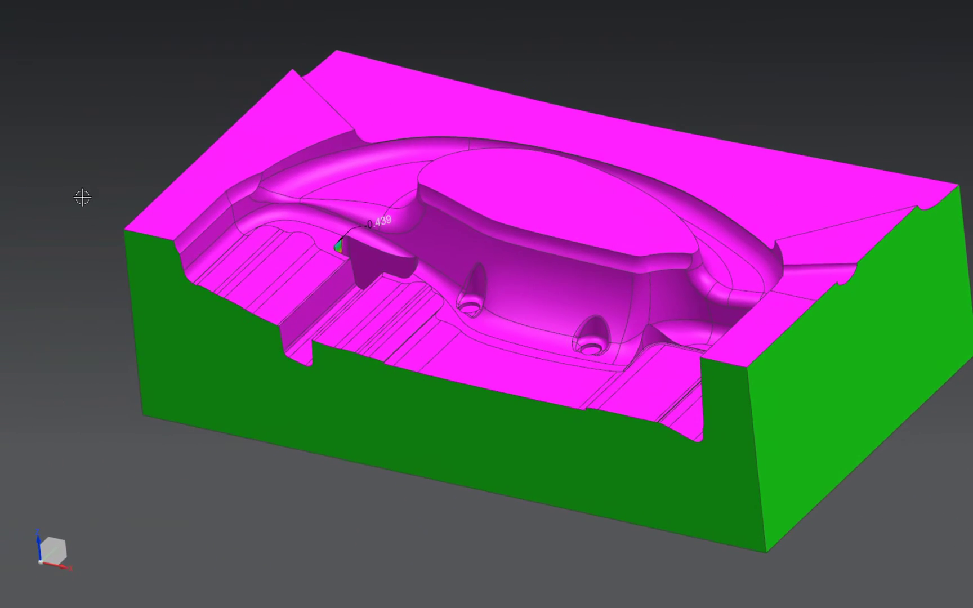
click(82, 176)
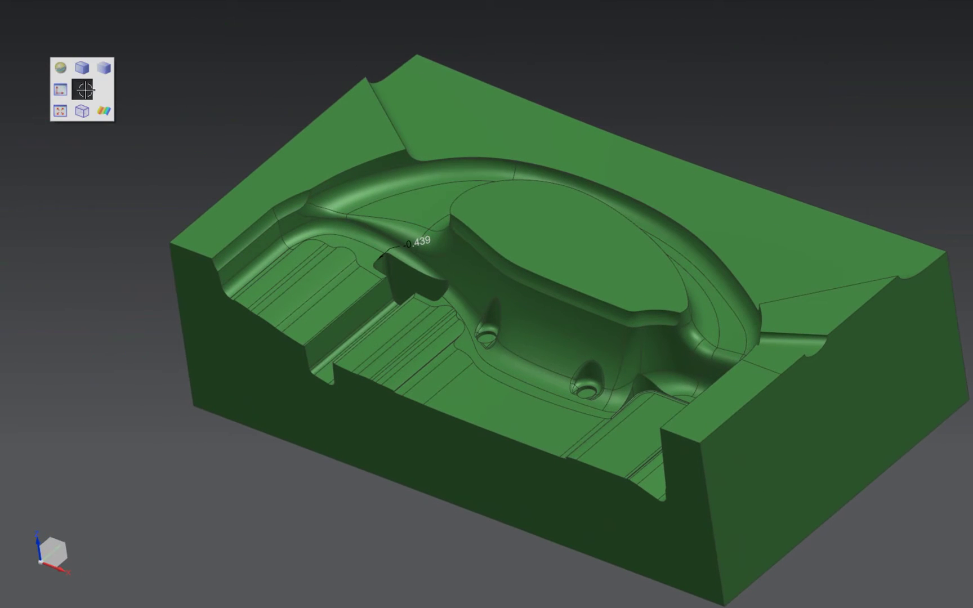
click(106, 109)
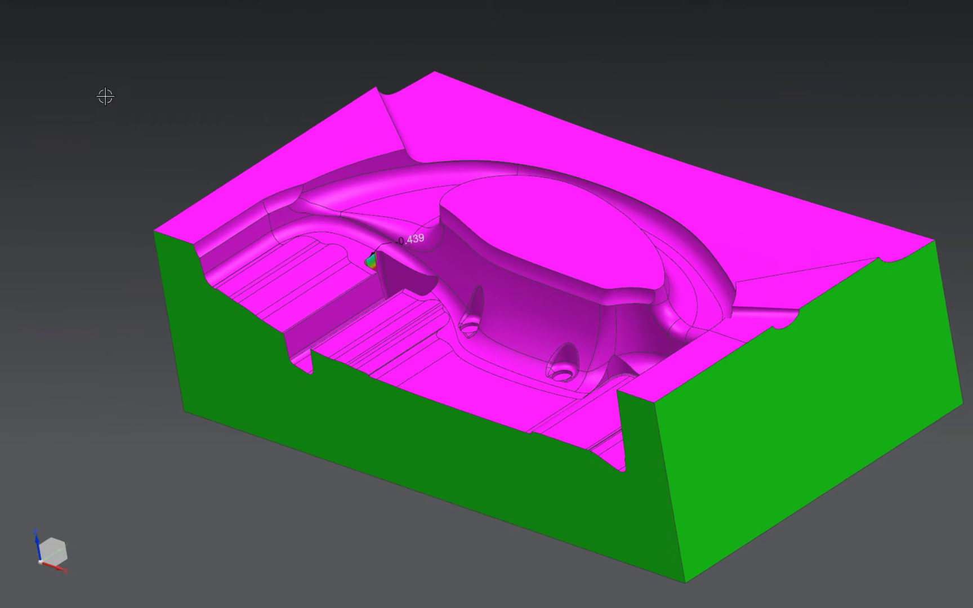
click(105, 88)
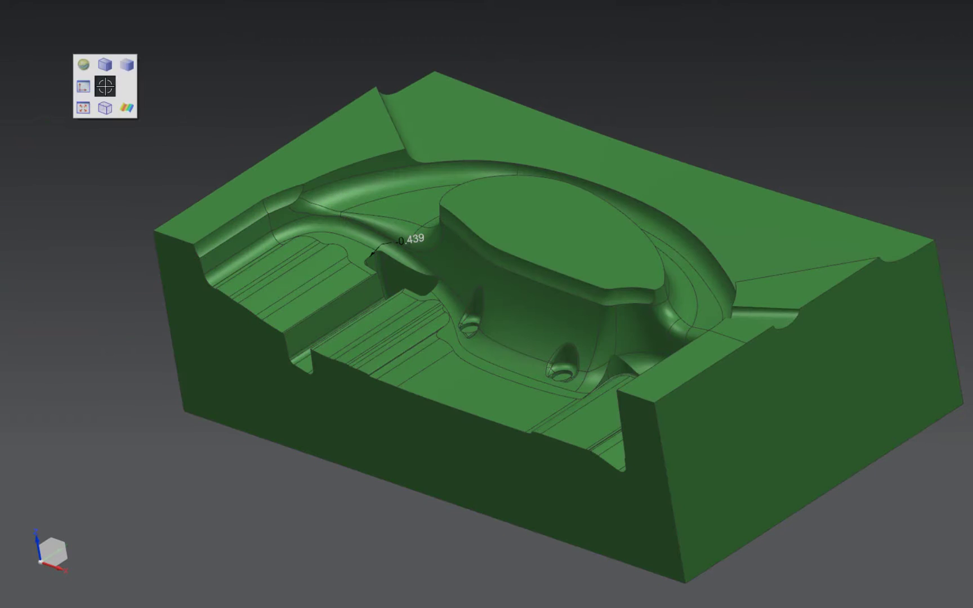
click(128, 107)
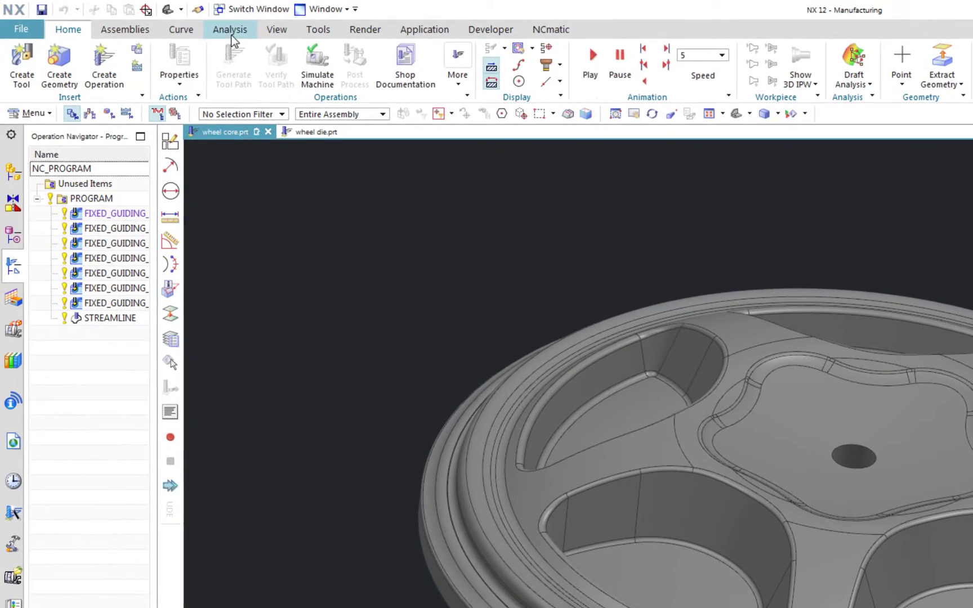
Run a Minimum Radius analysis on the whole wheel core
click(231, 30)
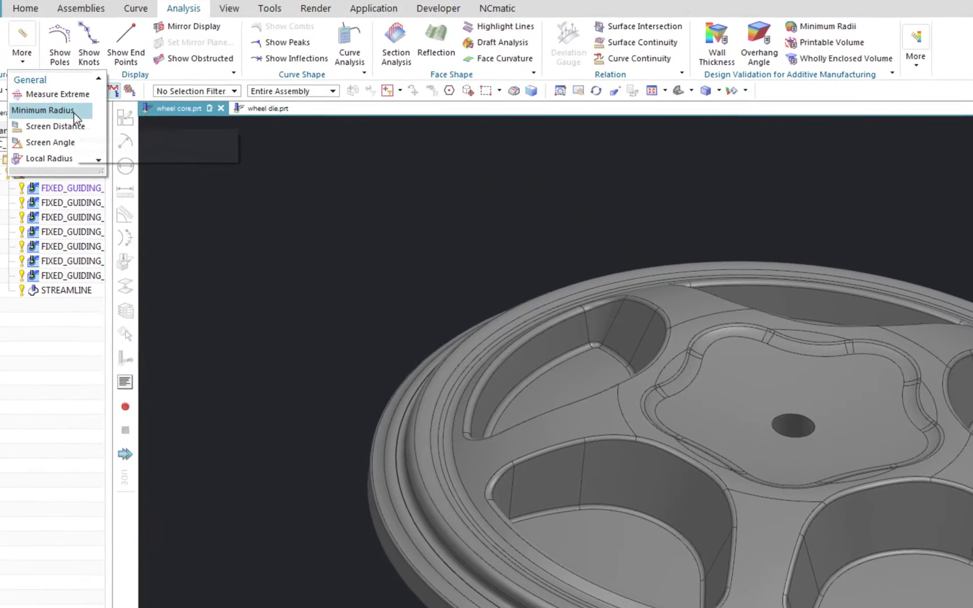
click(118, 137)
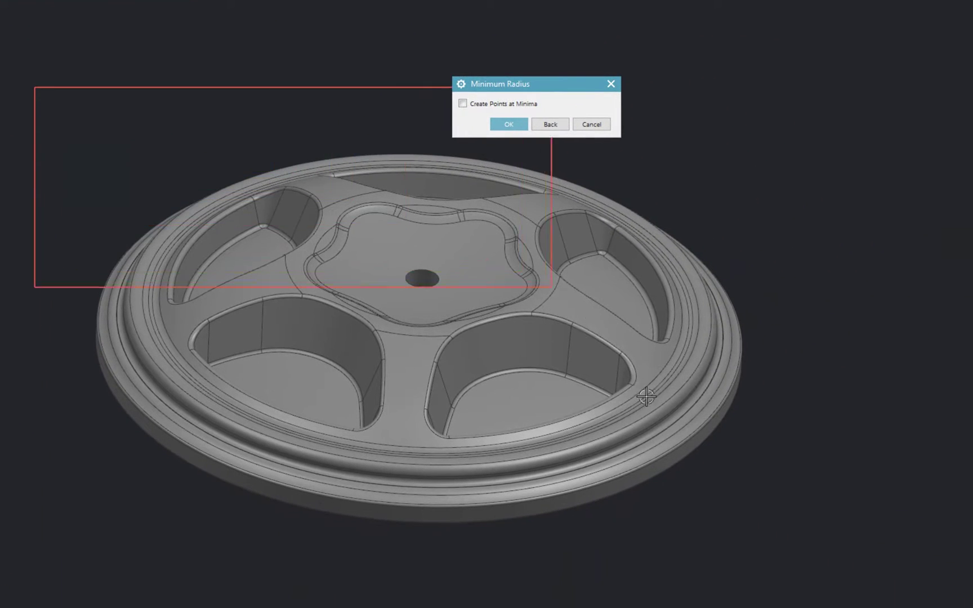
drag(836, 550, 839, 548)
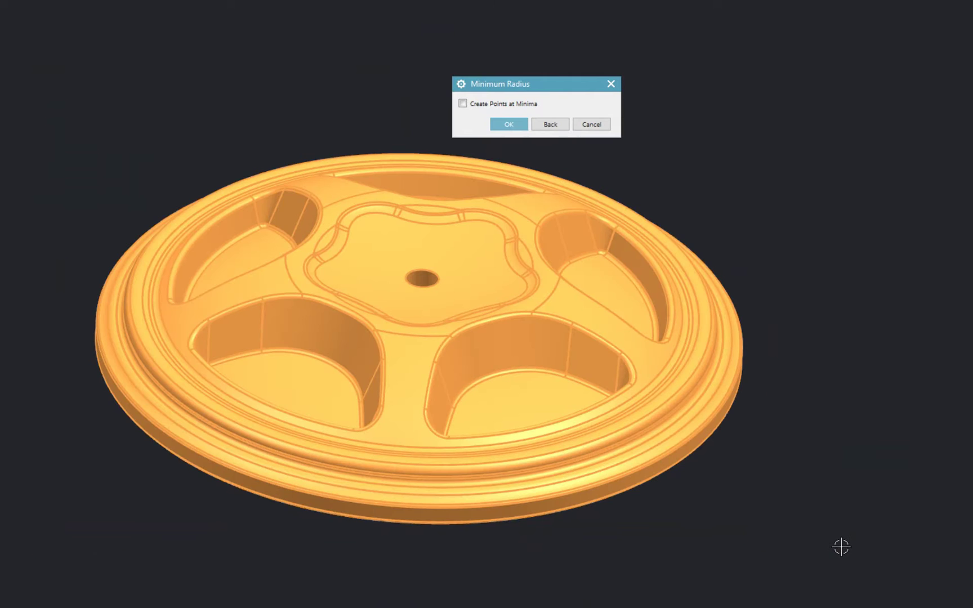
click(516, 126)
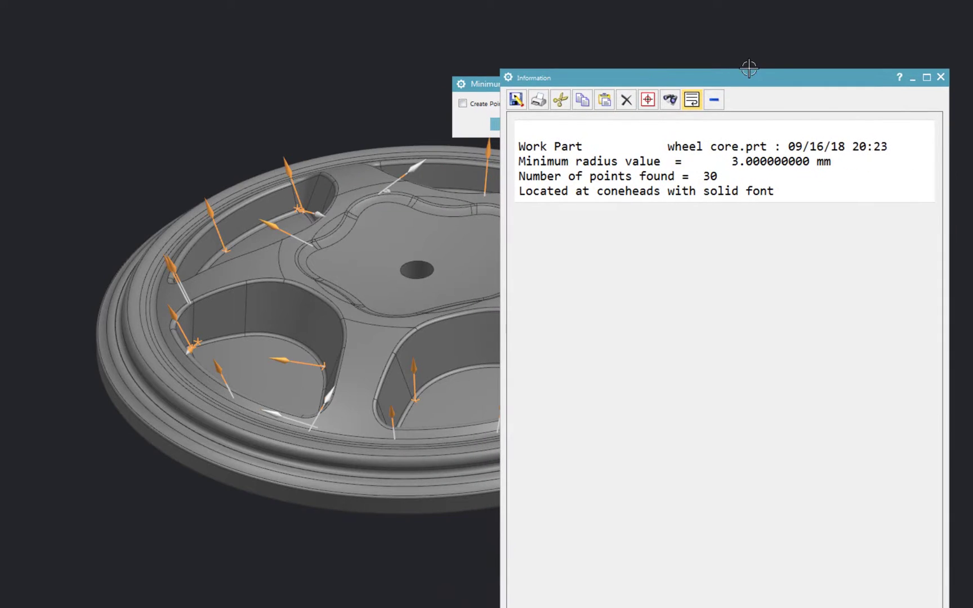
Review the 3 mm minimum at 30 locations, close the listing, and open wheel die
drag(749, 69, 781, 354)
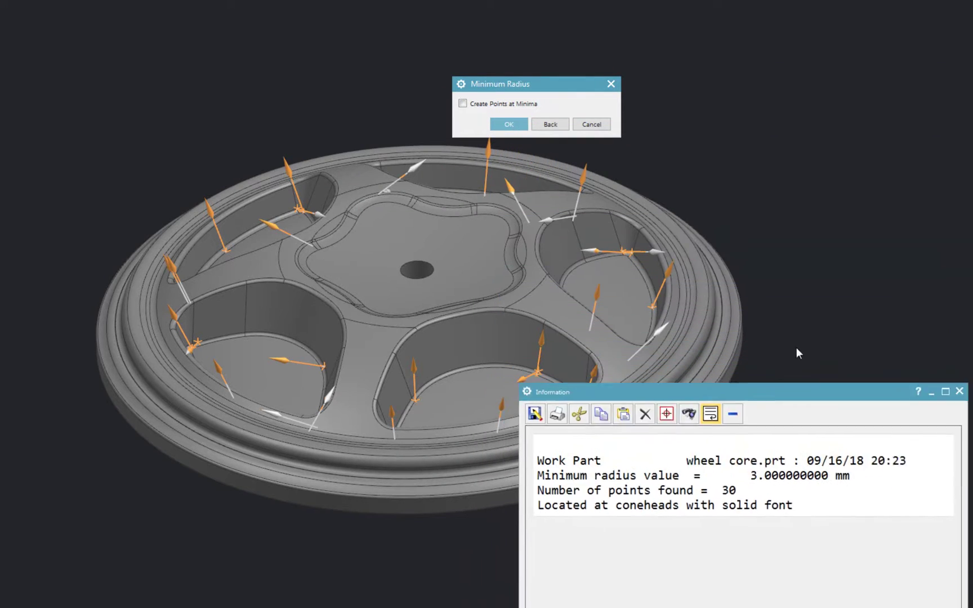
scroll(304, 319, up, 2)
scroll(163, 362, up, 2)
scroll(112, 272, up, 2)
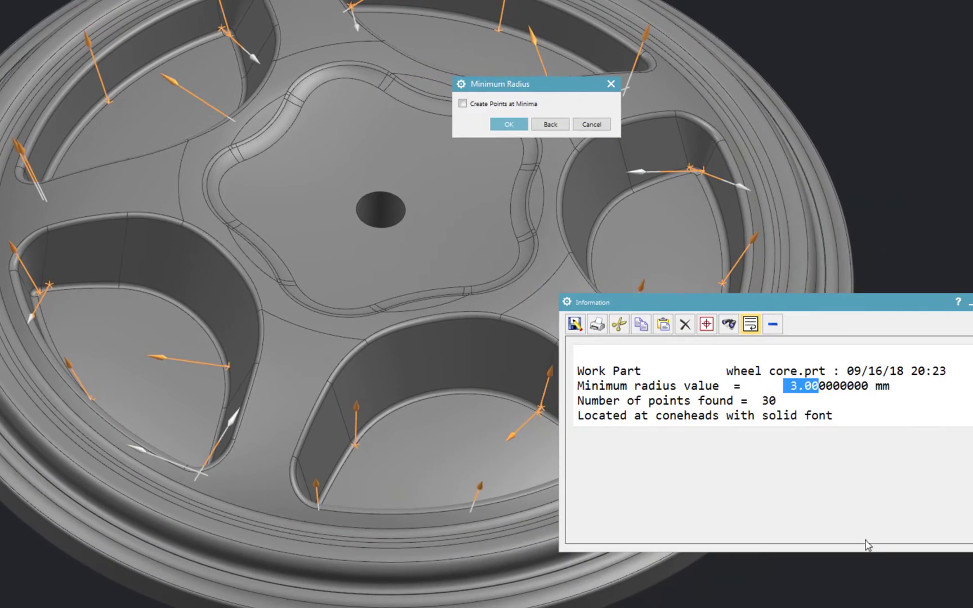
mouse_move(866, 559)
middle_down()
mouse_move(839, 564)
mouse_move(601, 143)
middle_up()
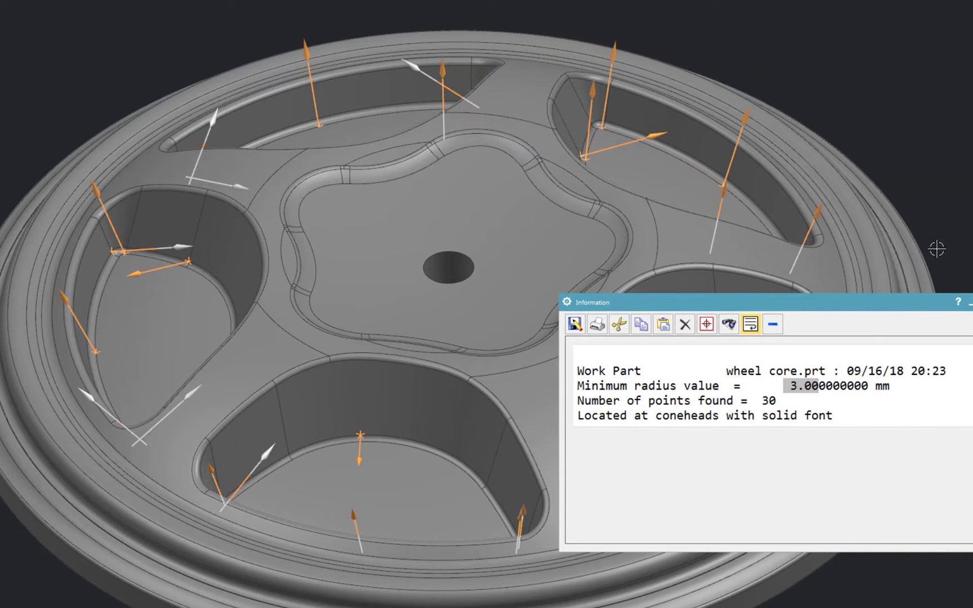
drag(935, 307, 912, 313)
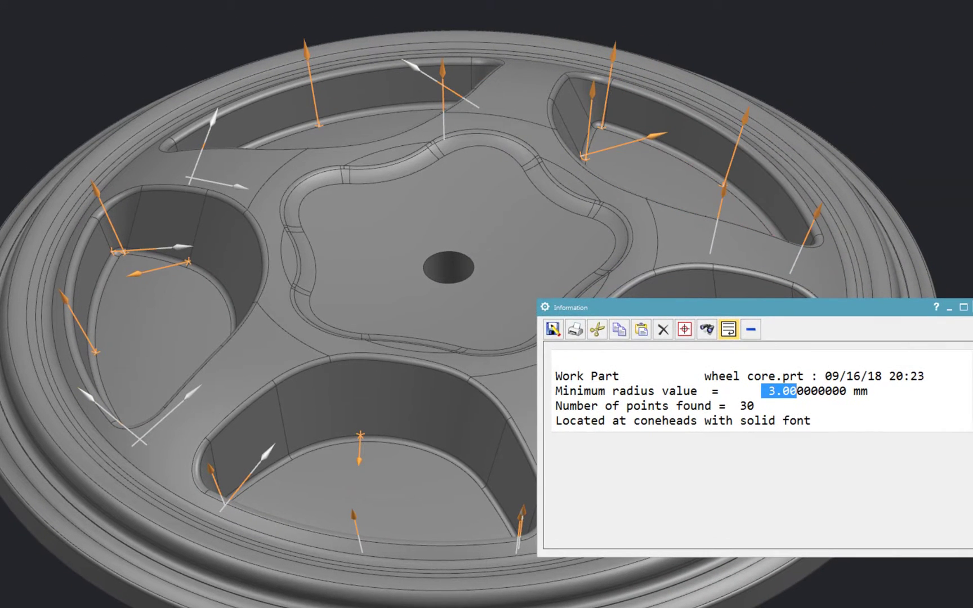
click(949, 307)
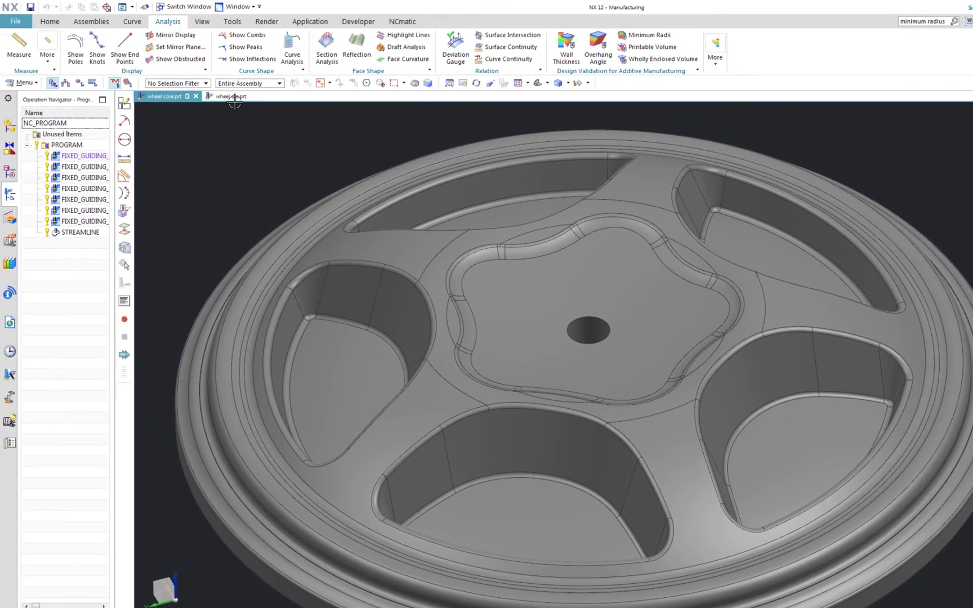
click(234, 98)
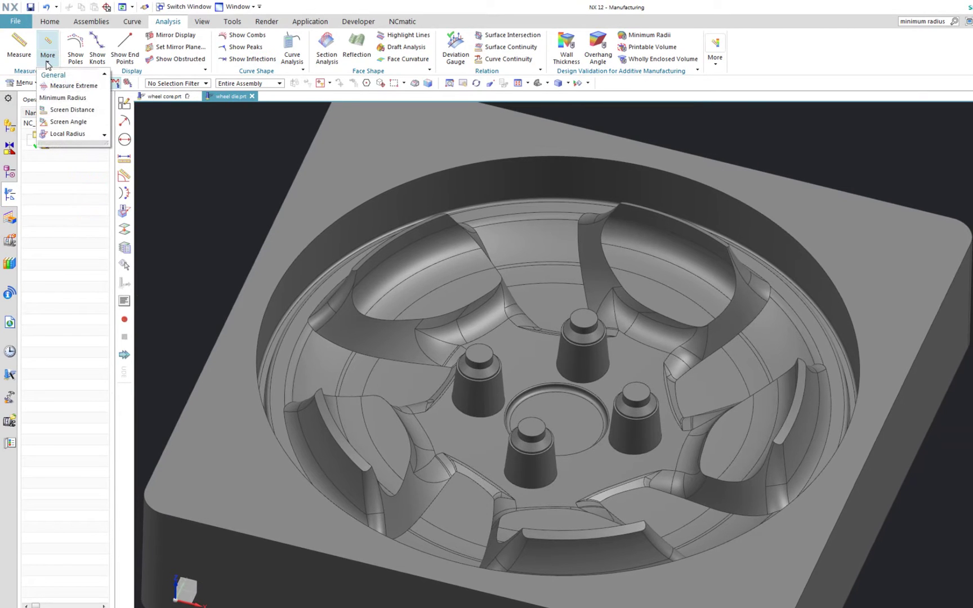
Run Minimum Radius on the die body, review the 1.489 mm result, and close it
click(62, 99)
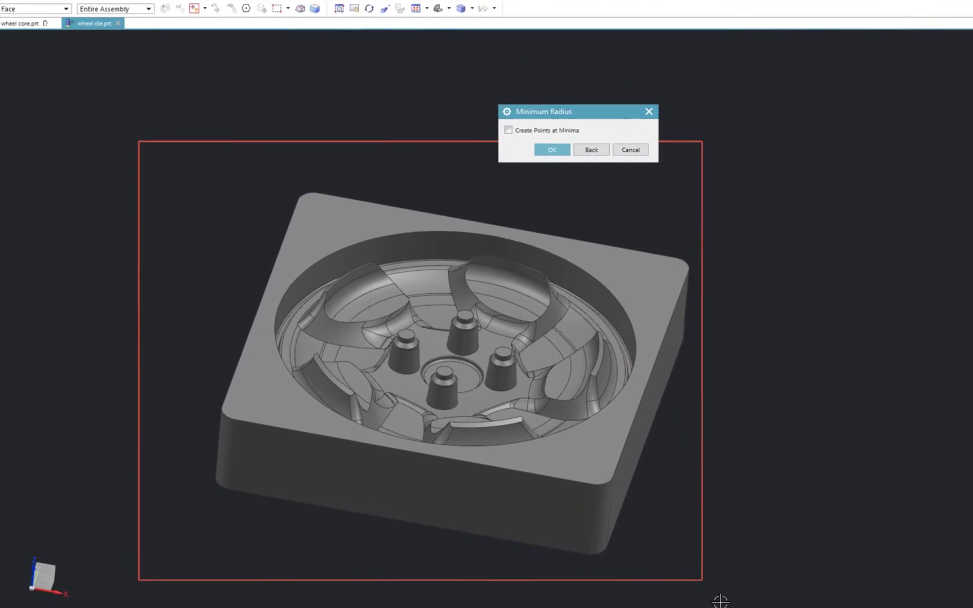
click(667, 517)
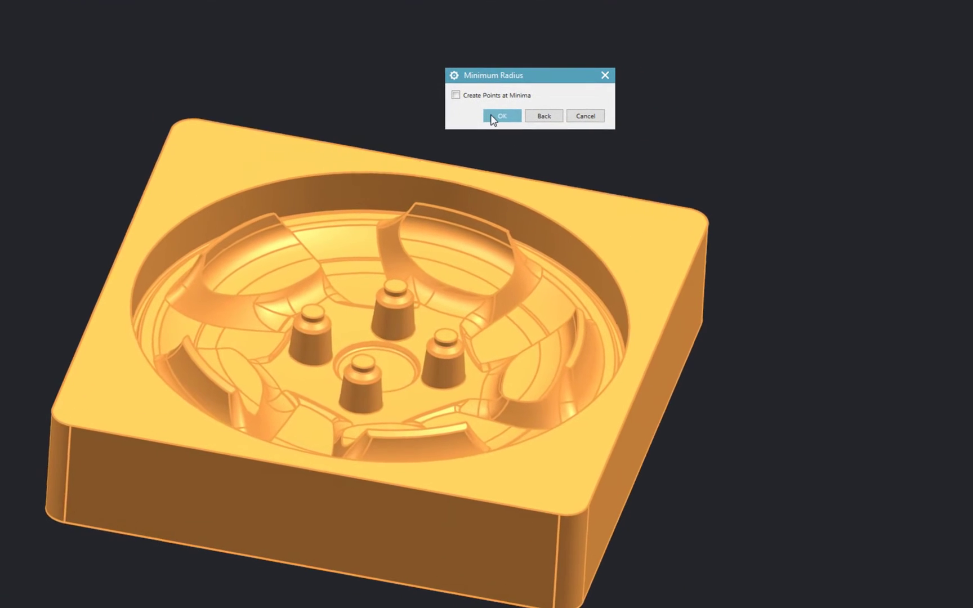
click(492, 118)
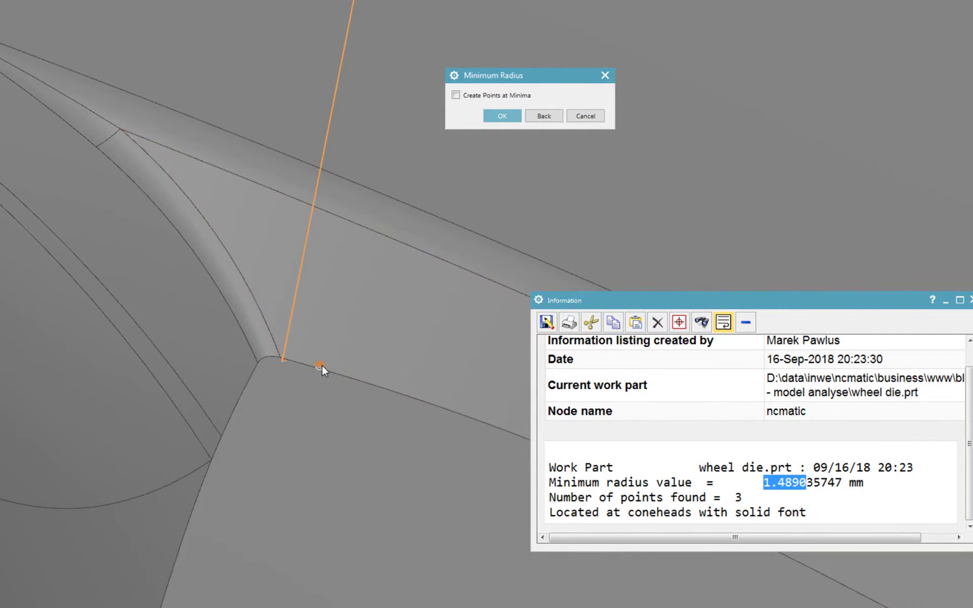
mouse_move(322, 371)
middle_down()
mouse_move(355, 376)
mouse_move(322, 398)
mouse_move(305, 393)
mouse_move(312, 386)
middle_up()
scroll(312, 386, down, 3)
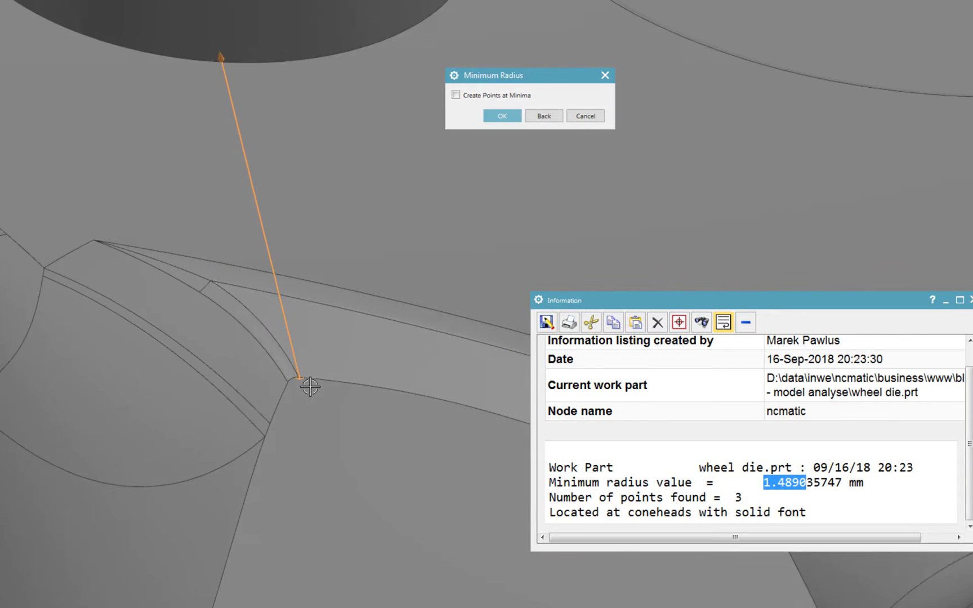
click(968, 300)
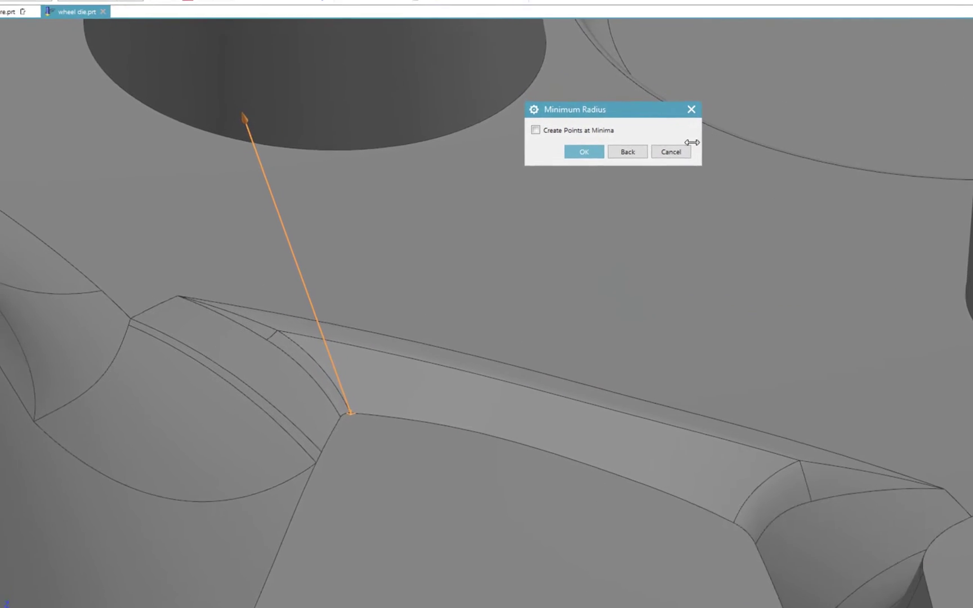
click(586, 116)
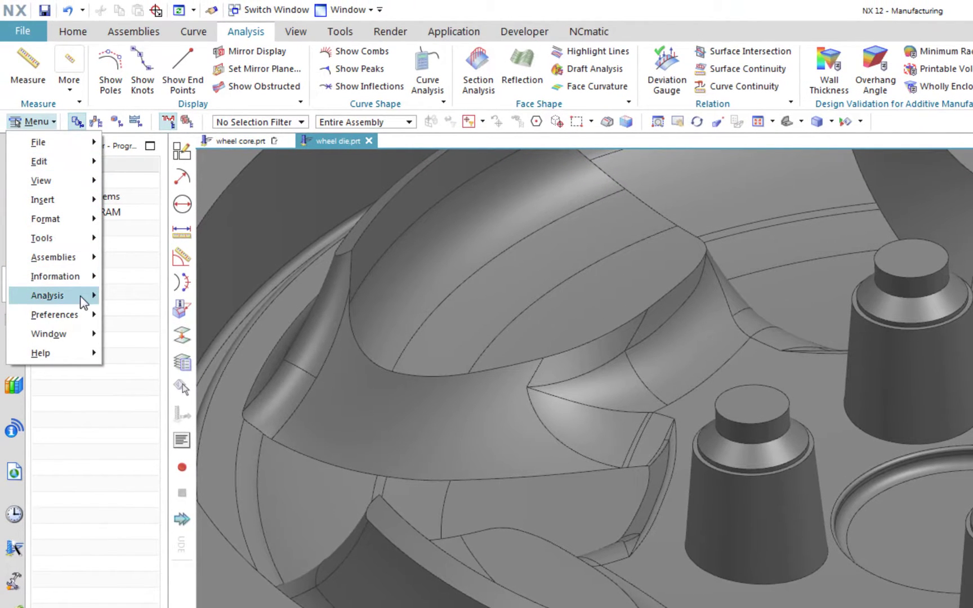
mouse_move(47, 296)
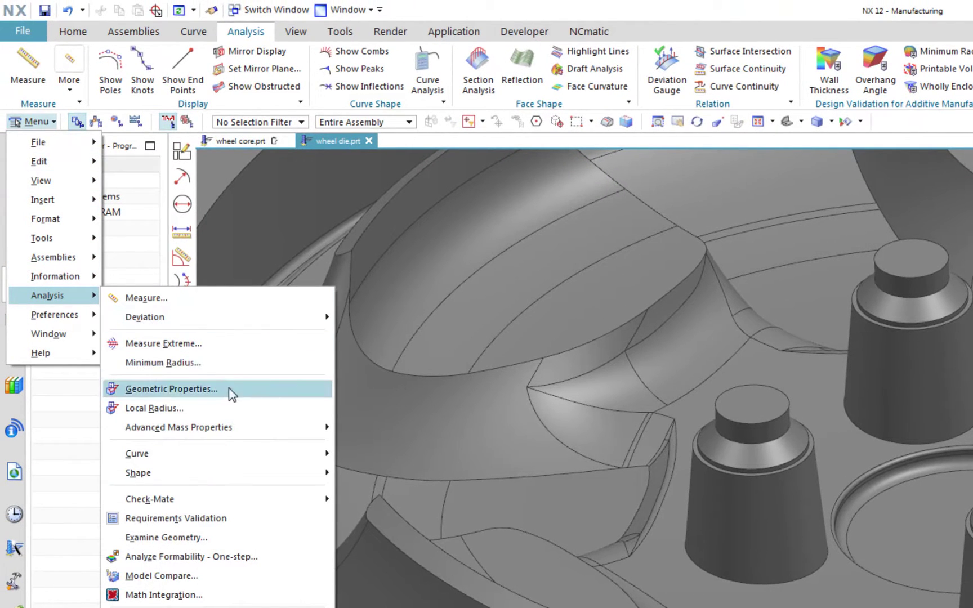
Probe die face radii with dynamic Geometric Properties, reading values like −40, 20, 200 mm
click(78, 447)
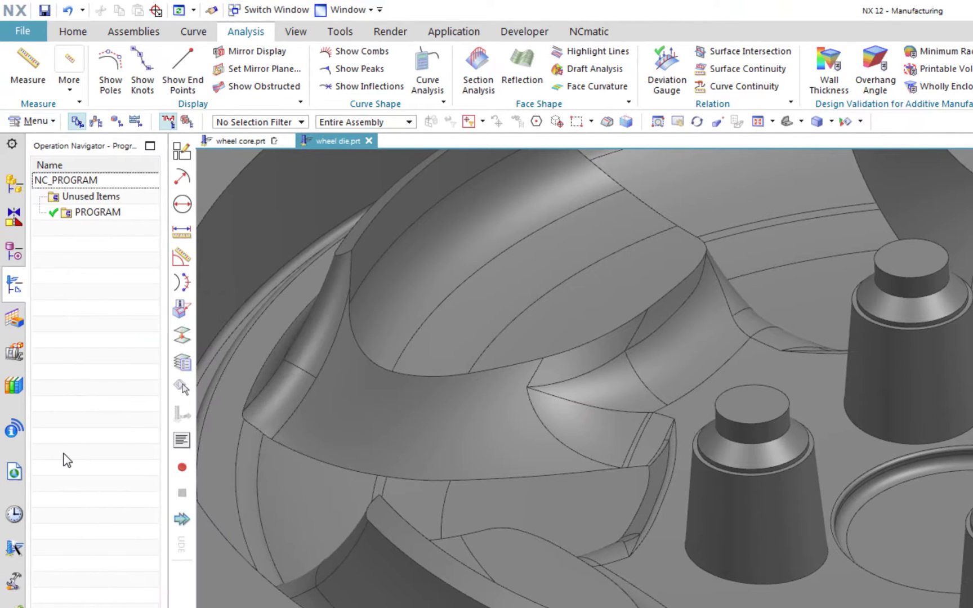
click(182, 309)
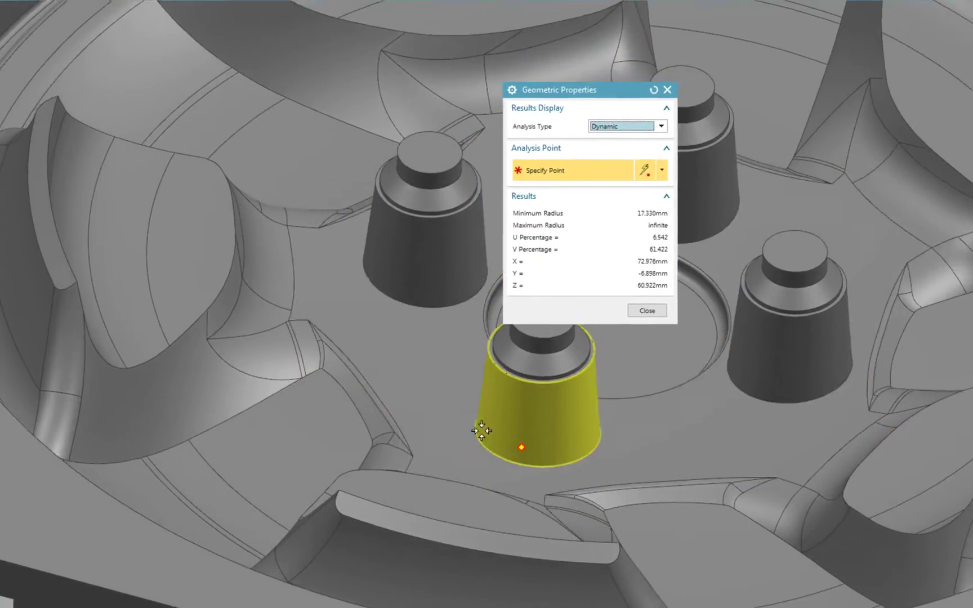
scroll(332, 449, up, 3)
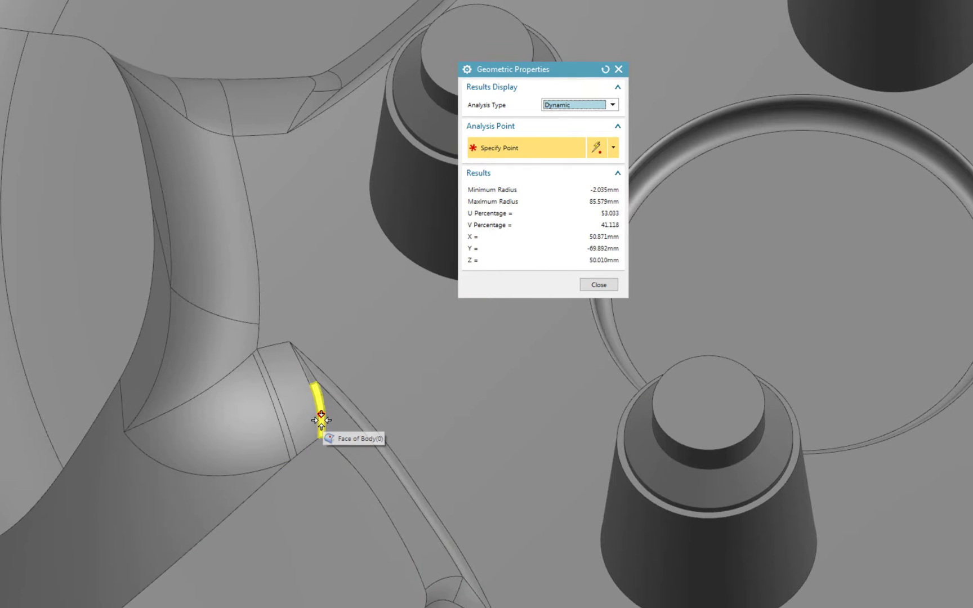
scroll(321, 433, down, 5)
mouse_move(322, 434)
middle_down()
mouse_move(322, 380)
mouse_move(365, 327)
mouse_move(335, 235)
middle_up()
scroll(335, 235, up, 5)
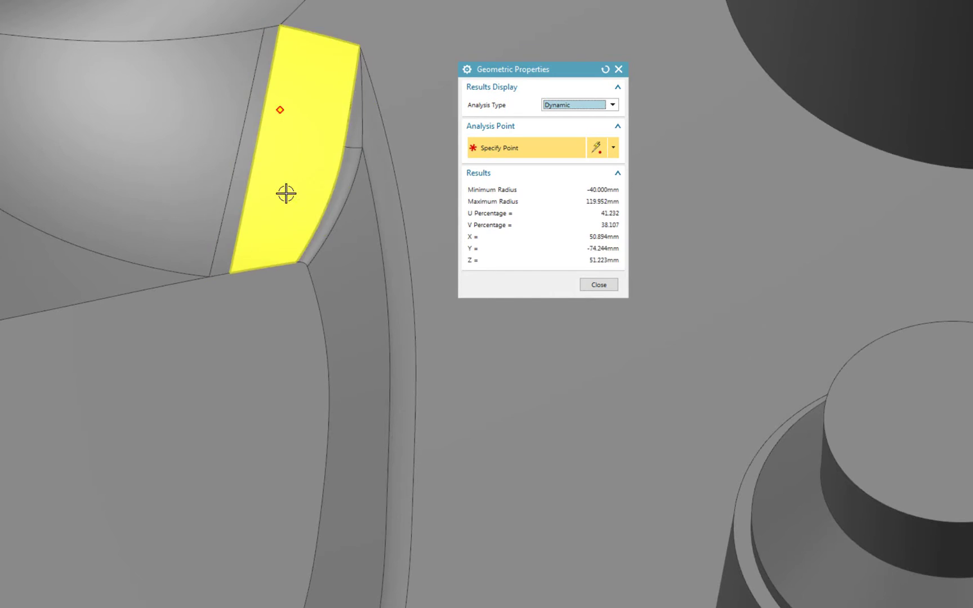
scroll(222, 248, down, 5)
scroll(222, 249, down, 3)
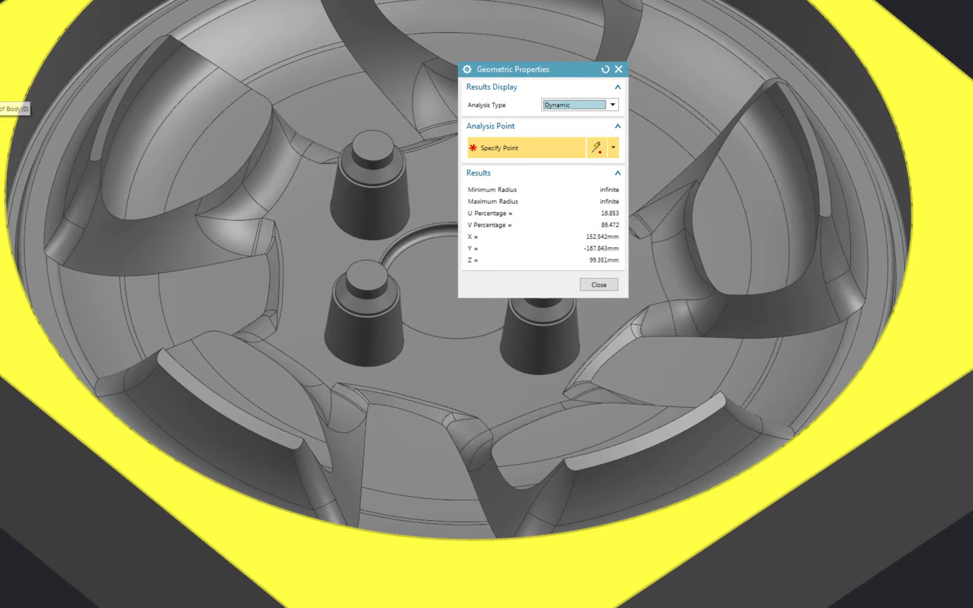
scroll(152, 142, up, 3)
scroll(187, 144, up, 2)
scroll(191, 144, up, 2)
scroll(196, 172, up, 2)
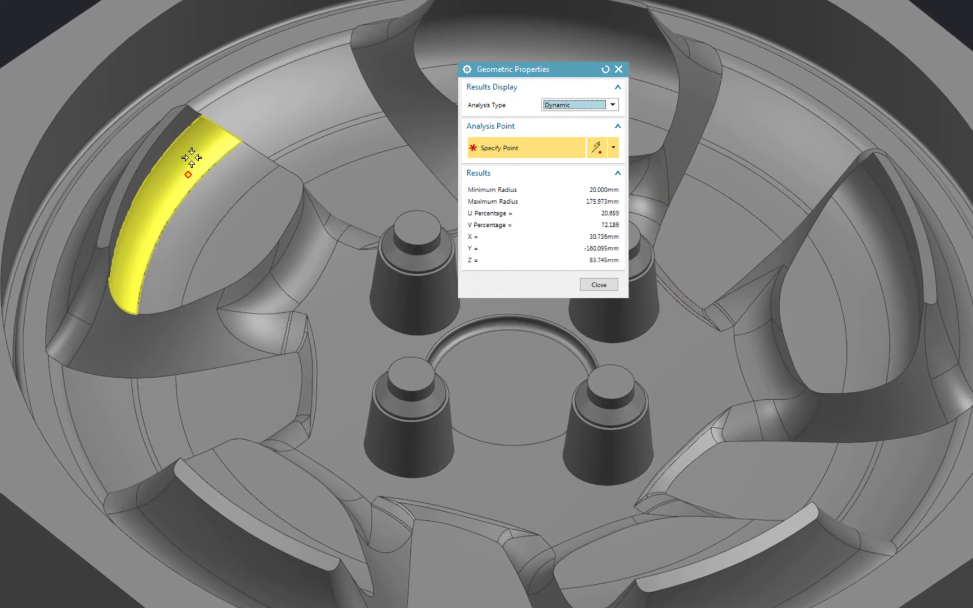
mouse_move(197, 171)
middle_down()
mouse_move(226, 226)
mouse_move(280, 255)
middle_up()
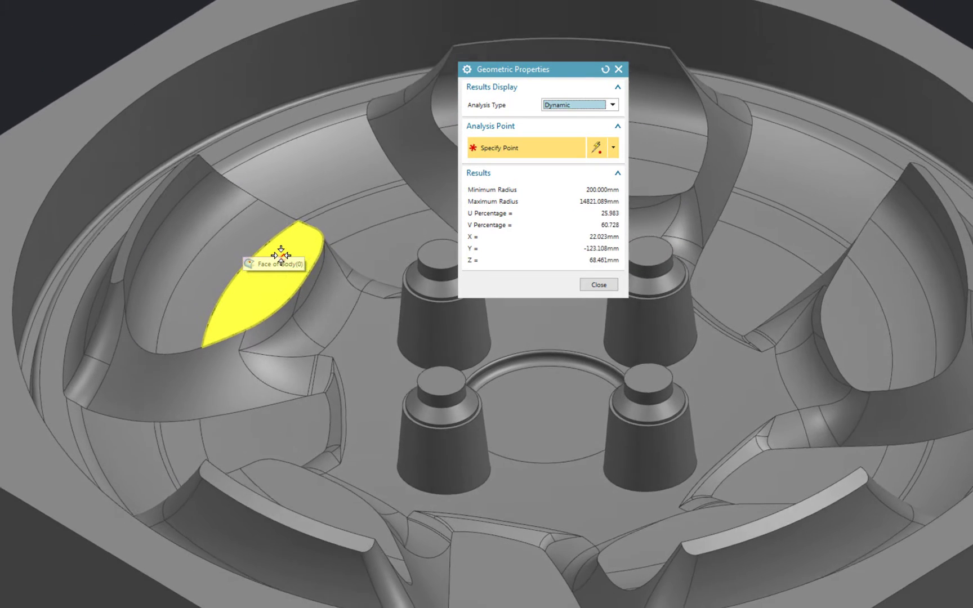
scroll(281, 256, up, 3)
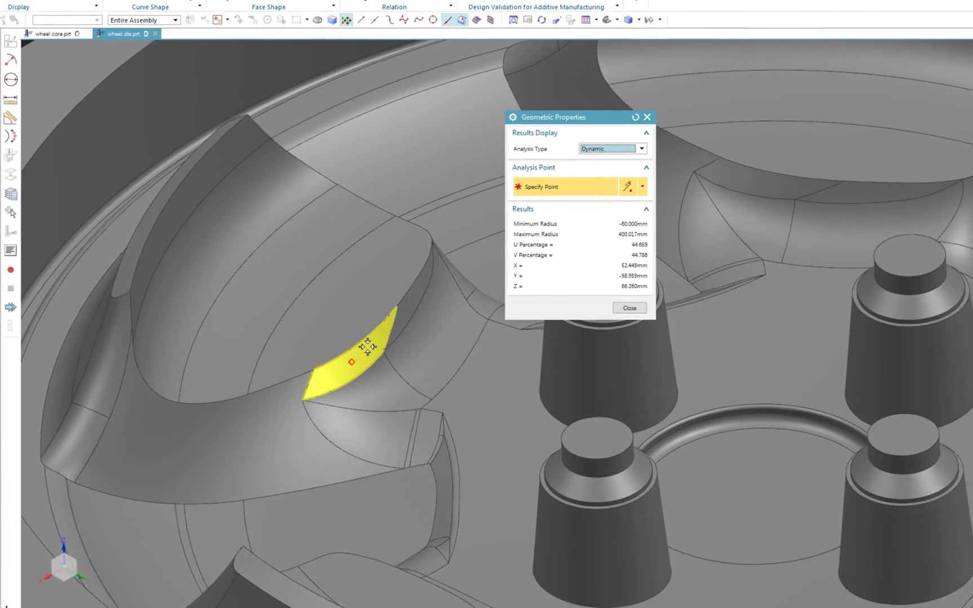
List Object Information for the die's top face, a trimmed B-surface on layer 1
click(654, 326)
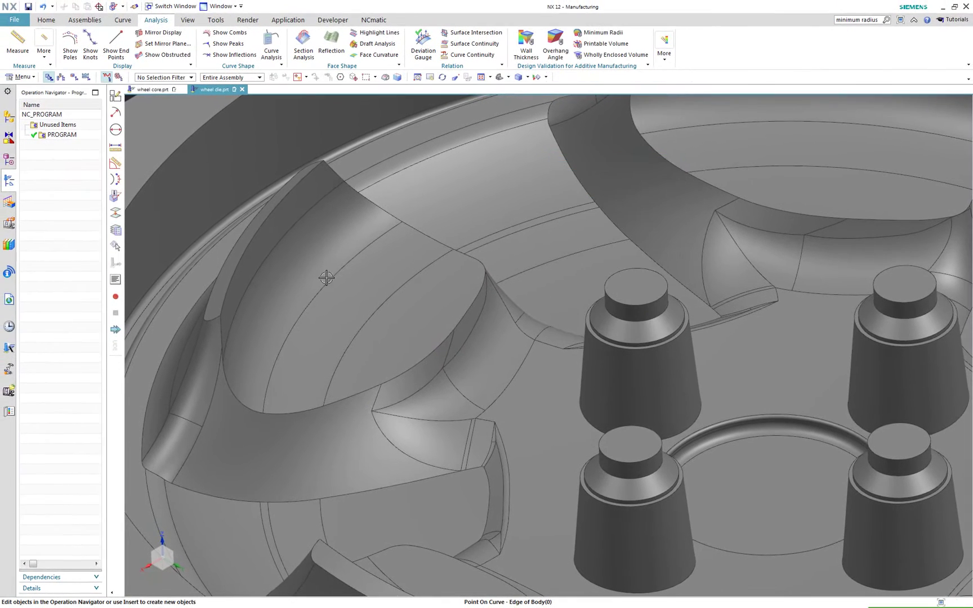
click(348, 337)
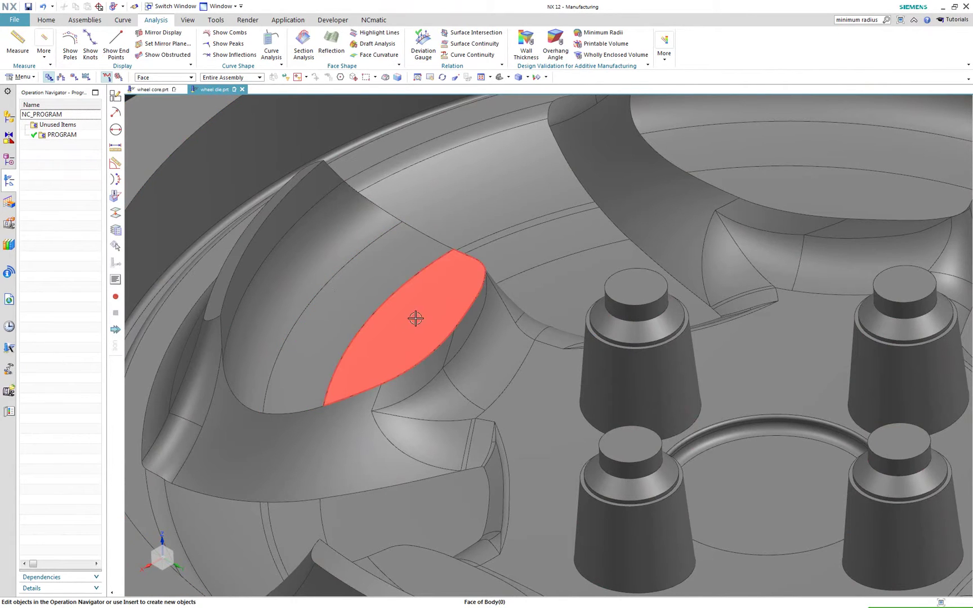
key(ctrl+f)
click(243, 275)
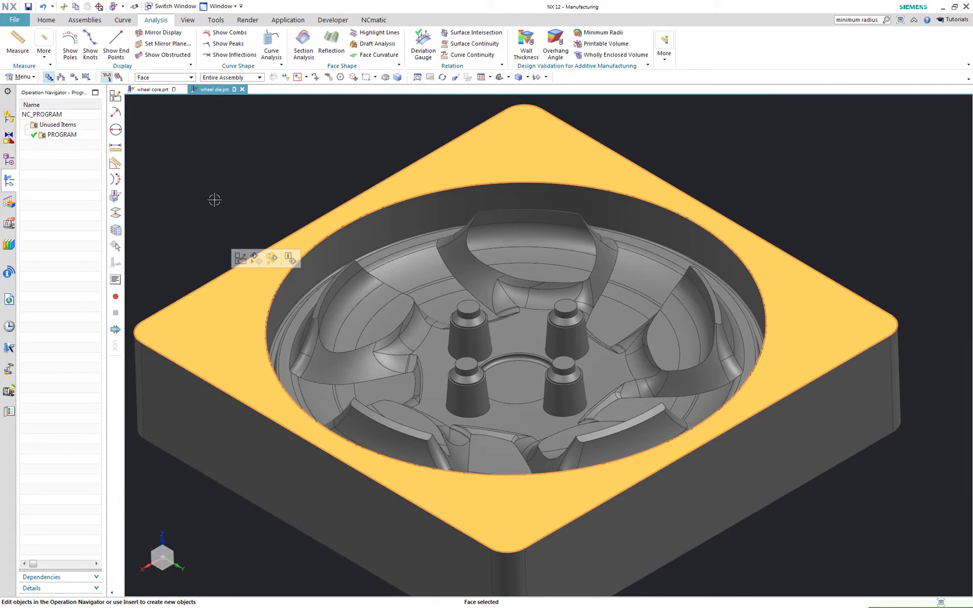
click(289, 259)
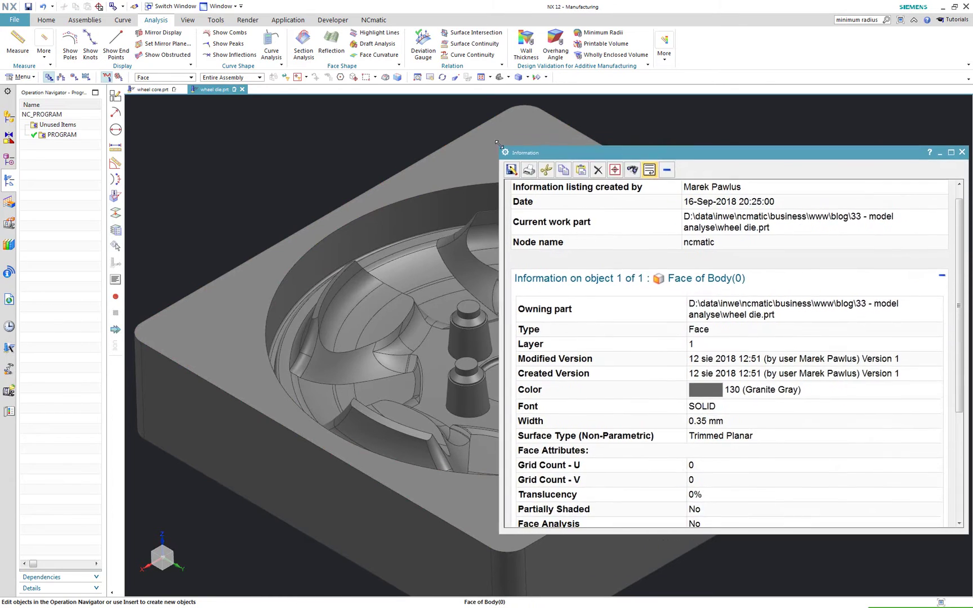
drag(597, 295, 428, 137)
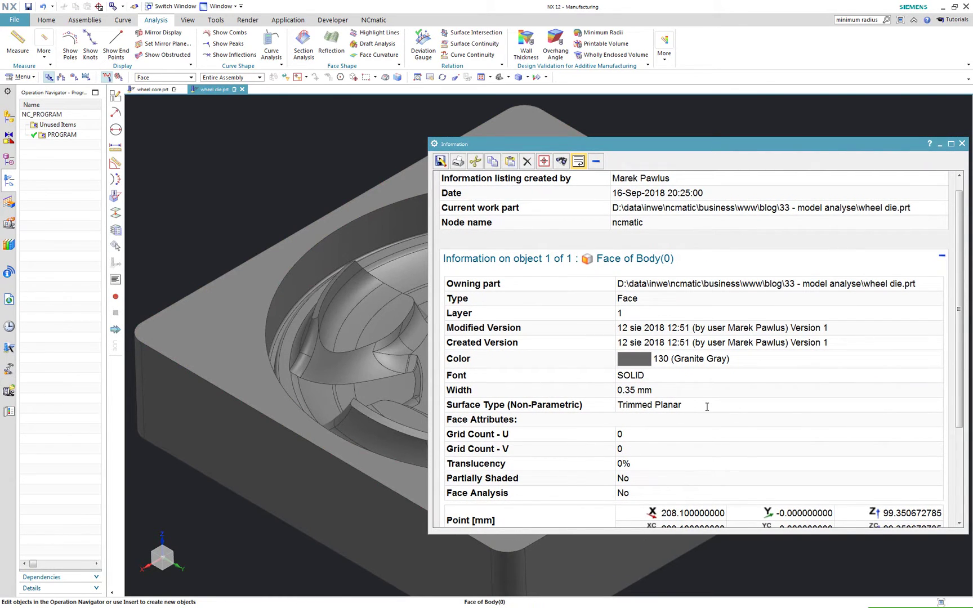
click(416, 79)
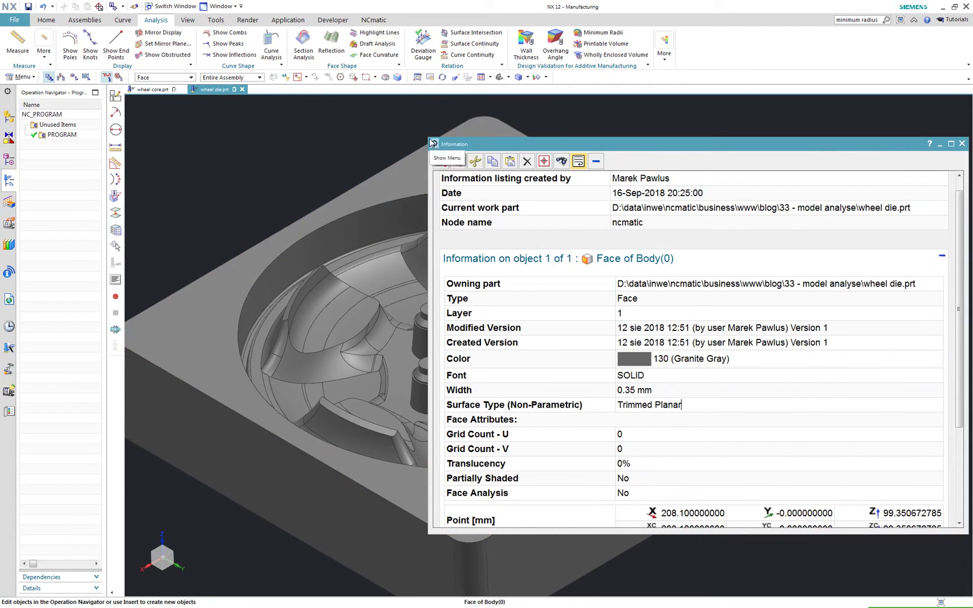
drag(427, 137, 495, 145)
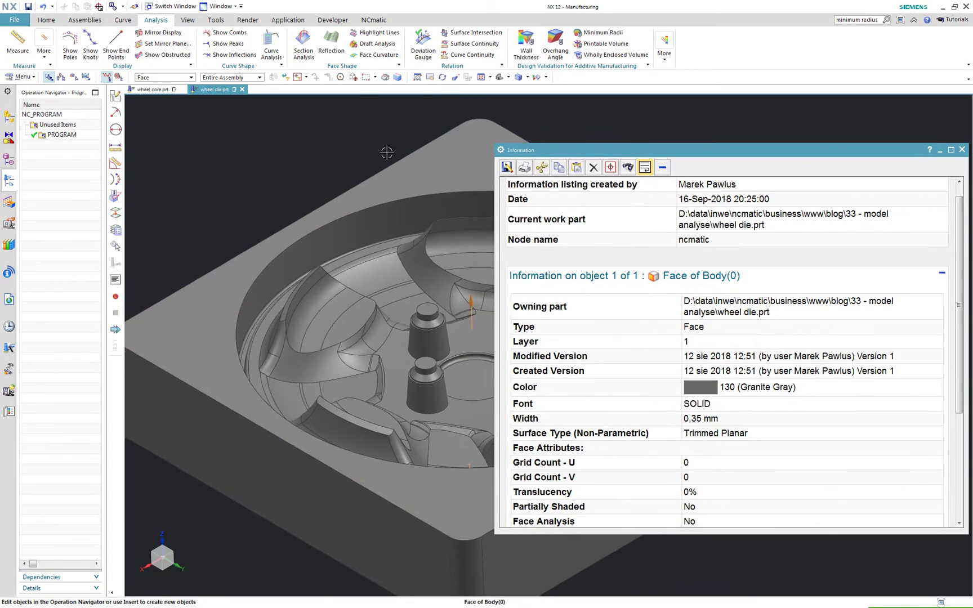
Query properties of the cavity's curved, blended pocket, conical and spoke faces
mouse_move(372, 154)
middle_down()
mouse_move(347, 157)
mouse_move(387, 275)
middle_up()
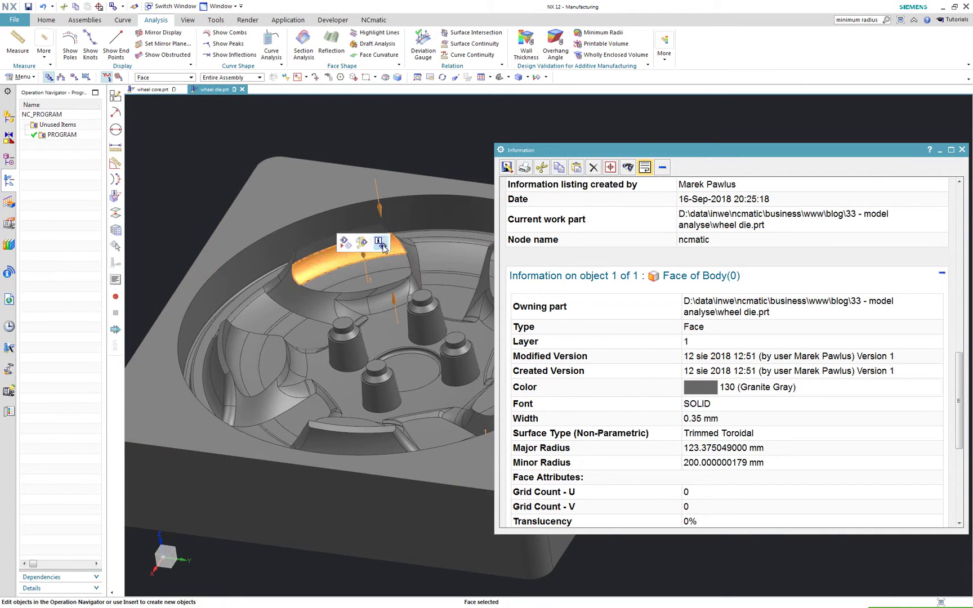
click(383, 243)
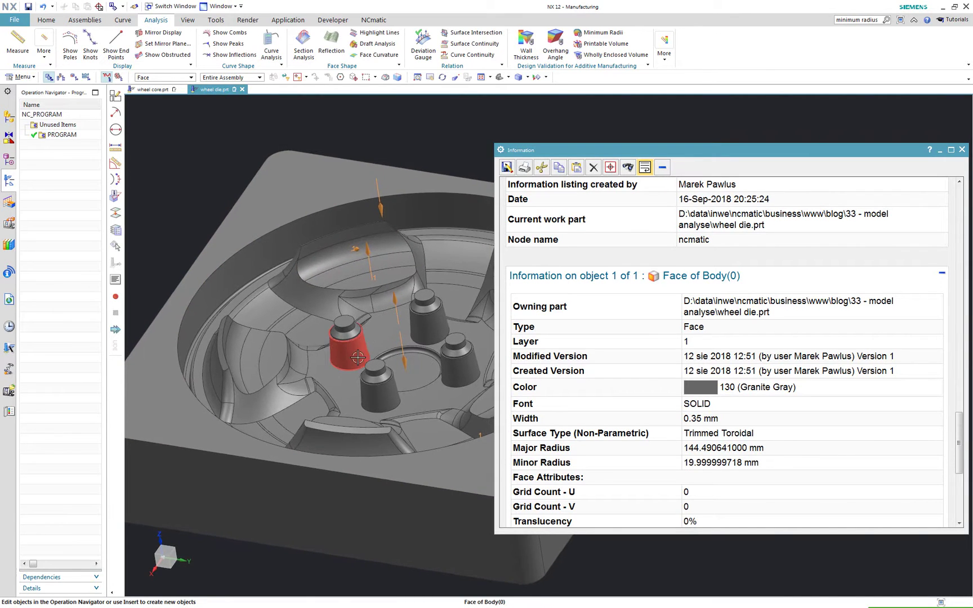
scroll(349, 335, up, 3)
scroll(353, 328, up, 2)
scroll(354, 329, down, 3)
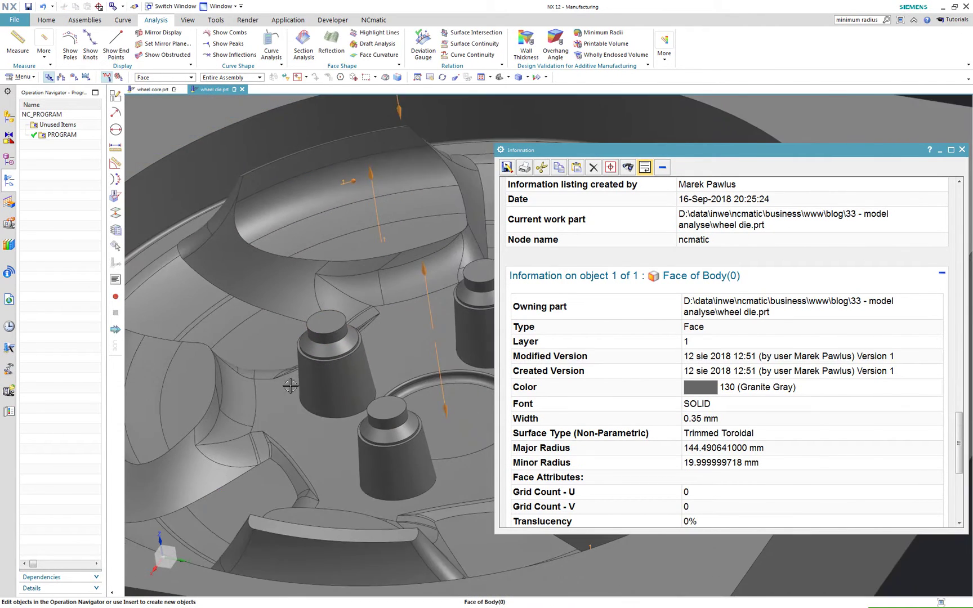
middle_drag(354, 329, 297, 397)
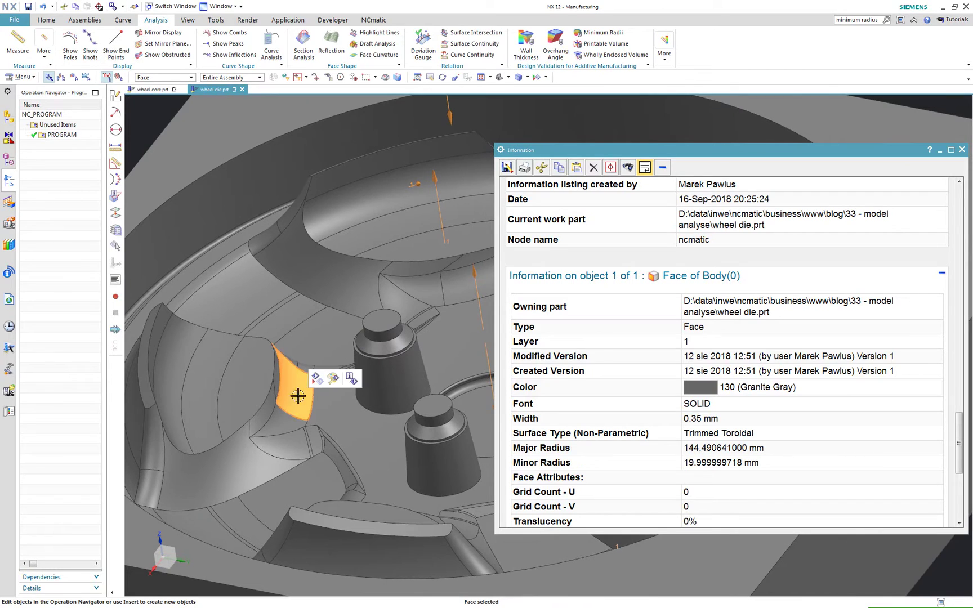
click(352, 379)
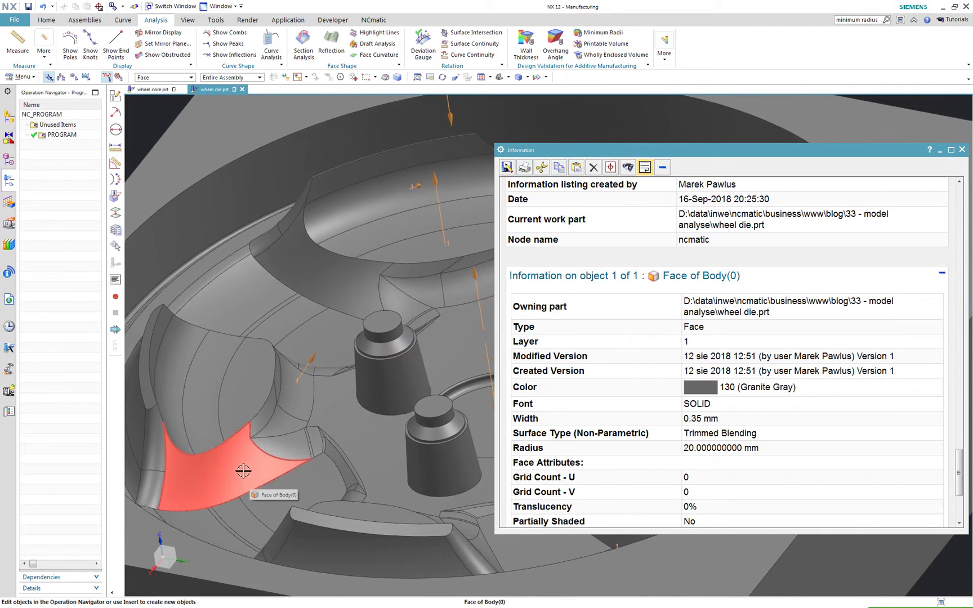
middle_drag(244, 471, 211, 393)
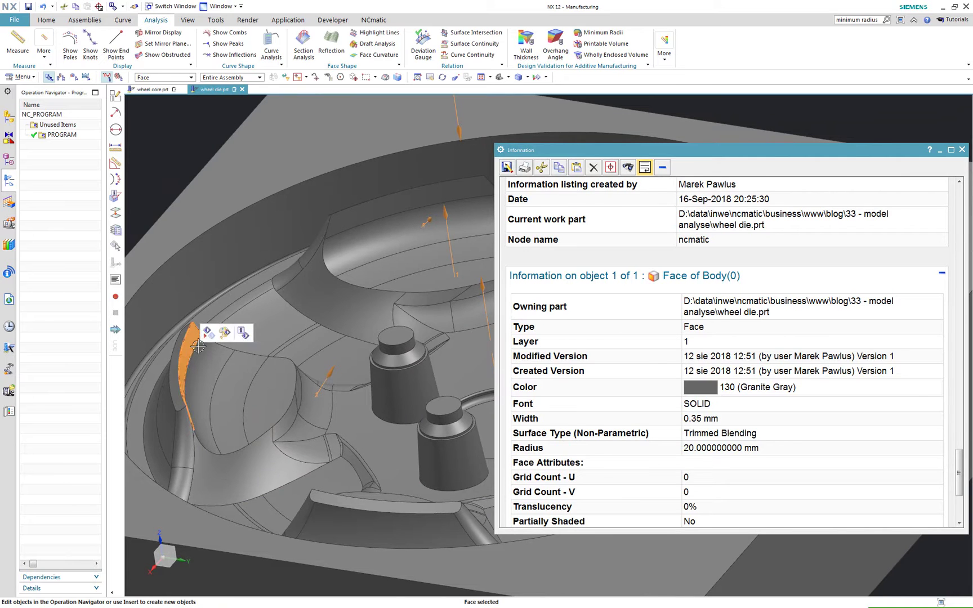
click(245, 333)
middle_drag(244, 333, 266, 378)
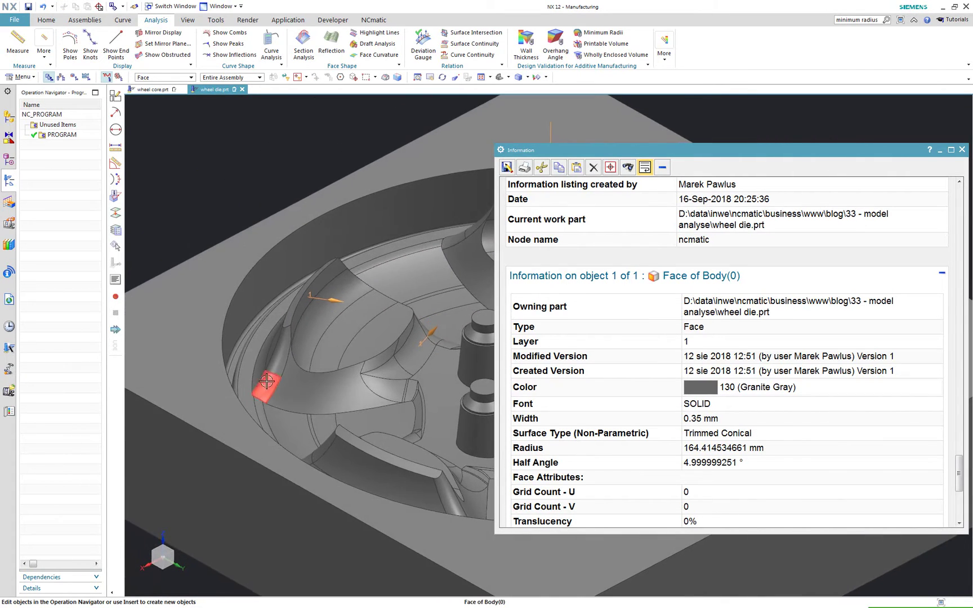
click(321, 365)
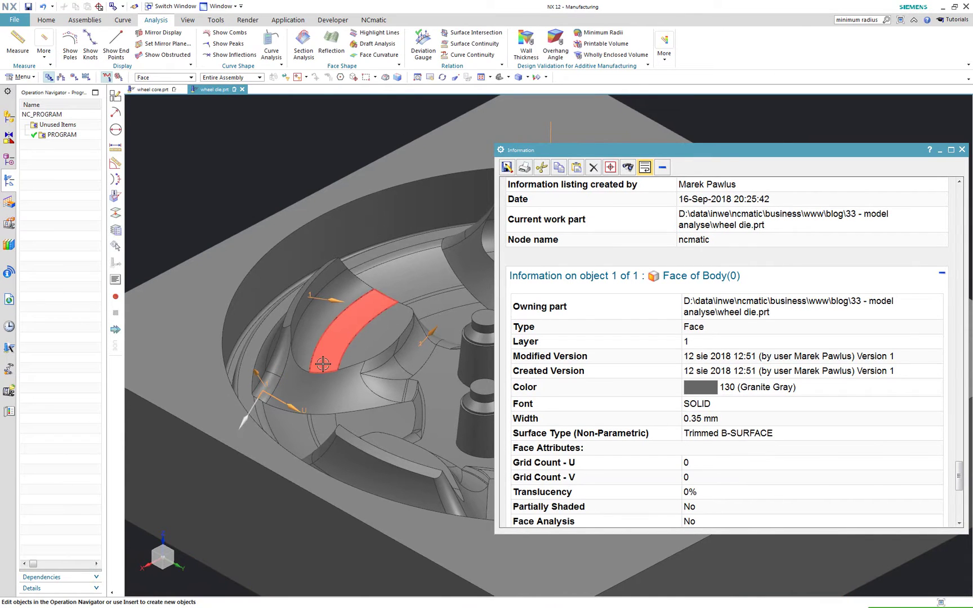
middle_drag(321, 365, 294, 397)
scroll(294, 396, down, 3)
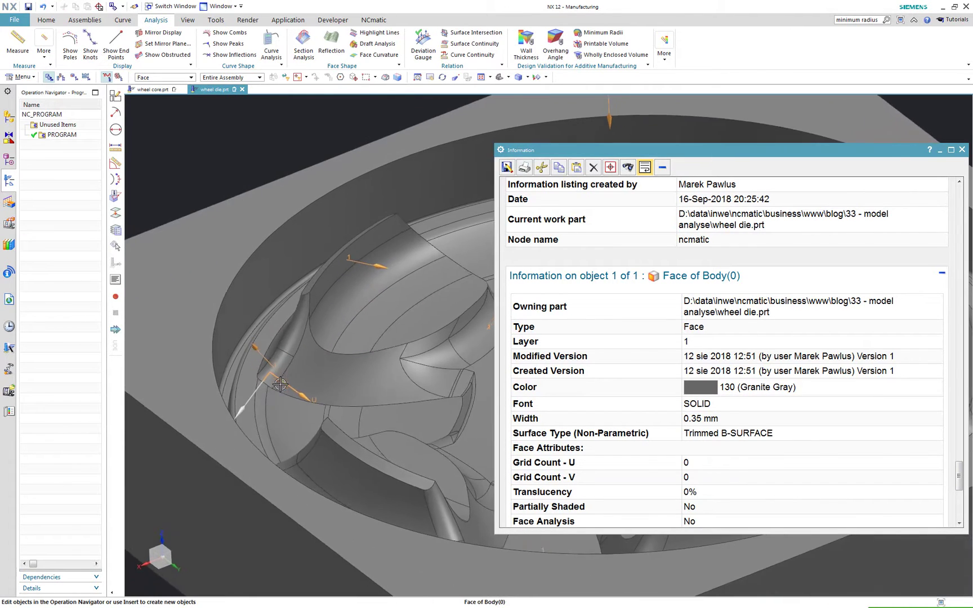
scroll(320, 376, down, 3)
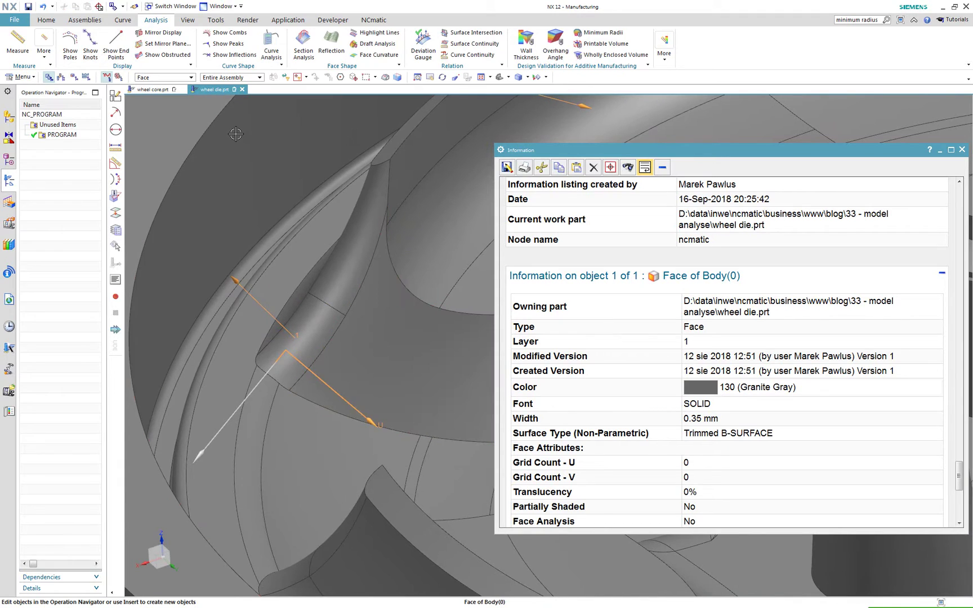
Measure the narrow face's curvature radii, then close the measurement and Information listing
click(122, 197)
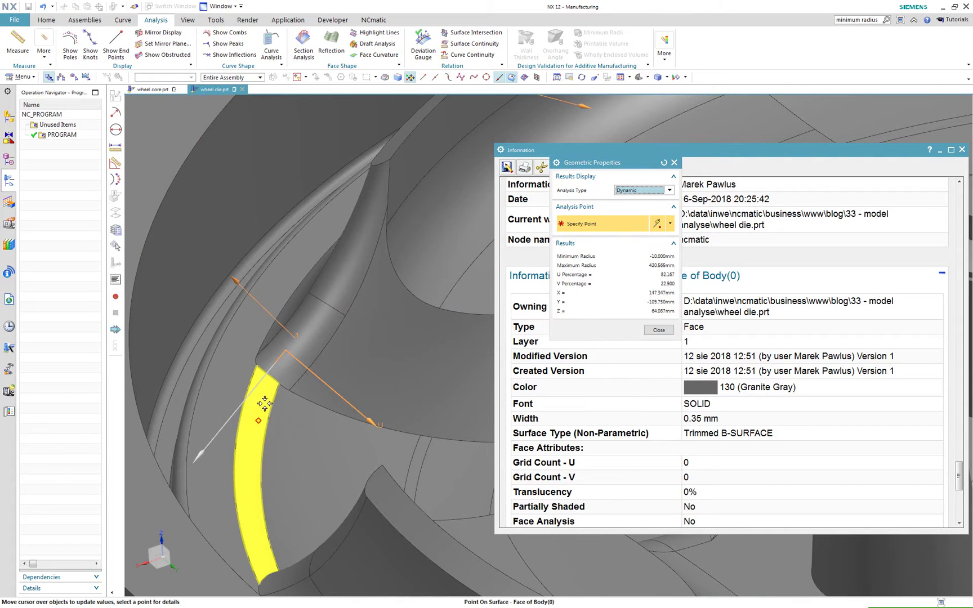
key(Escape)
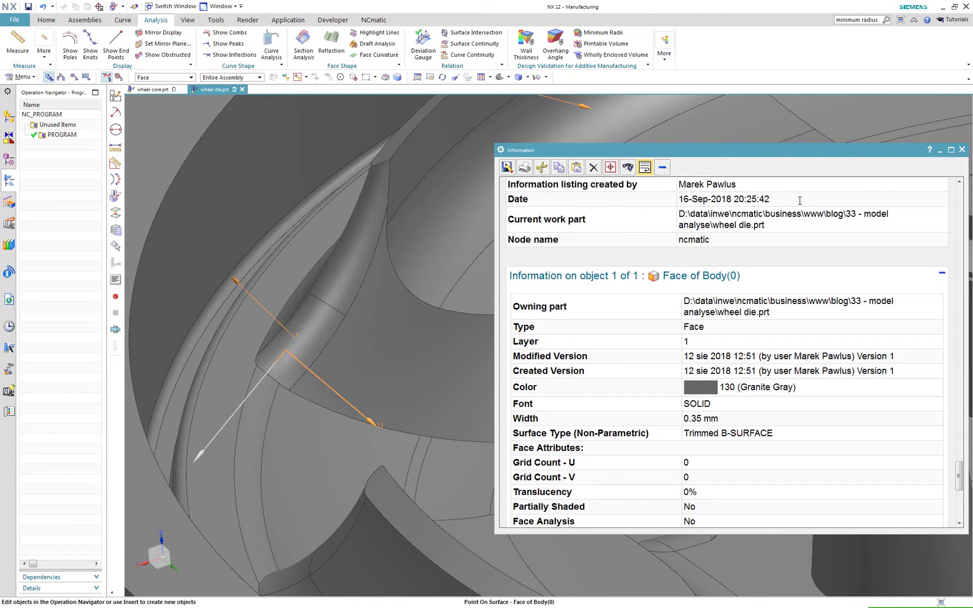
click(962, 149)
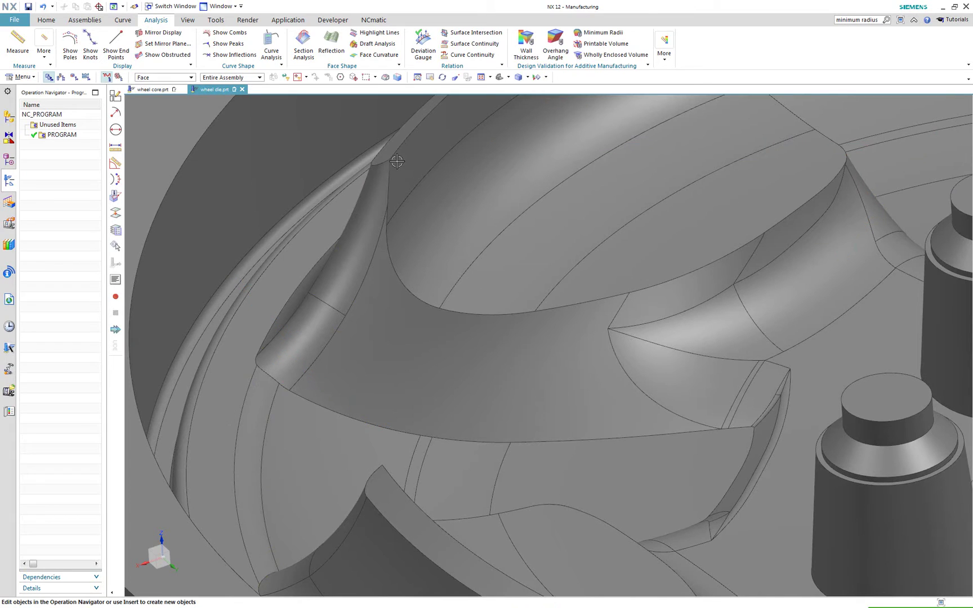
Switch to wheel core.prt, reorient the view, and start the Concave Faces analysis
click(502, 78)
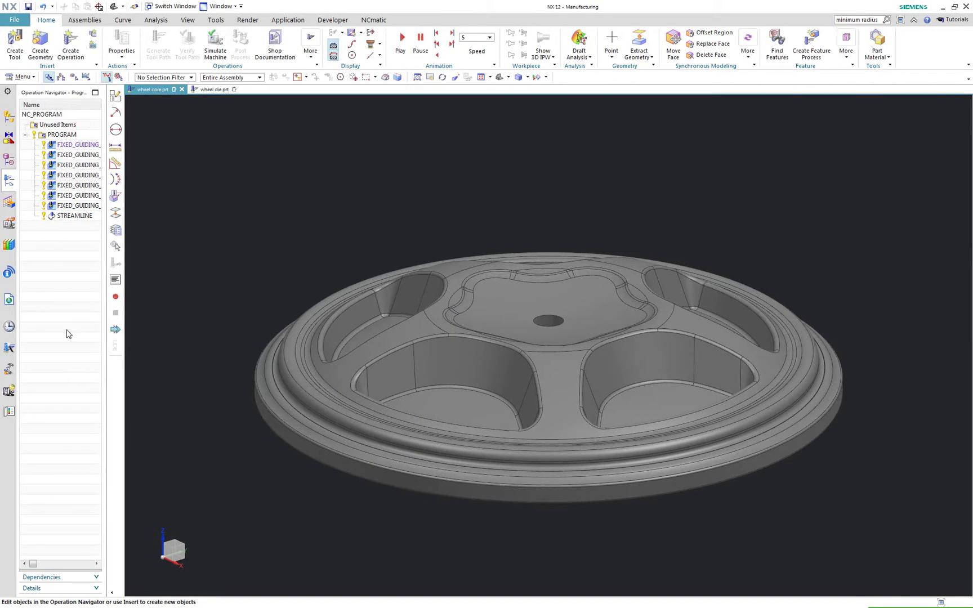
key(Home)
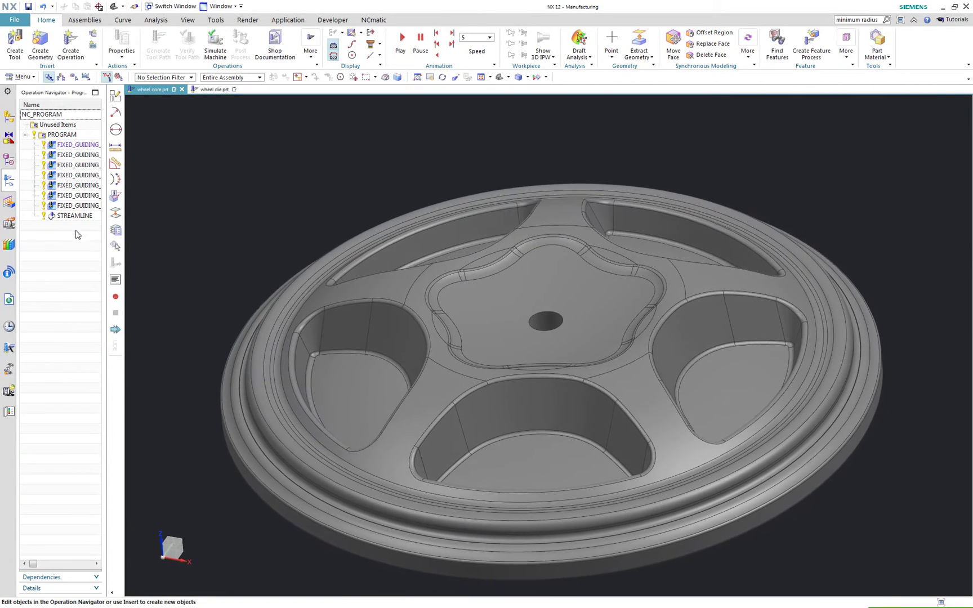
click(159, 20)
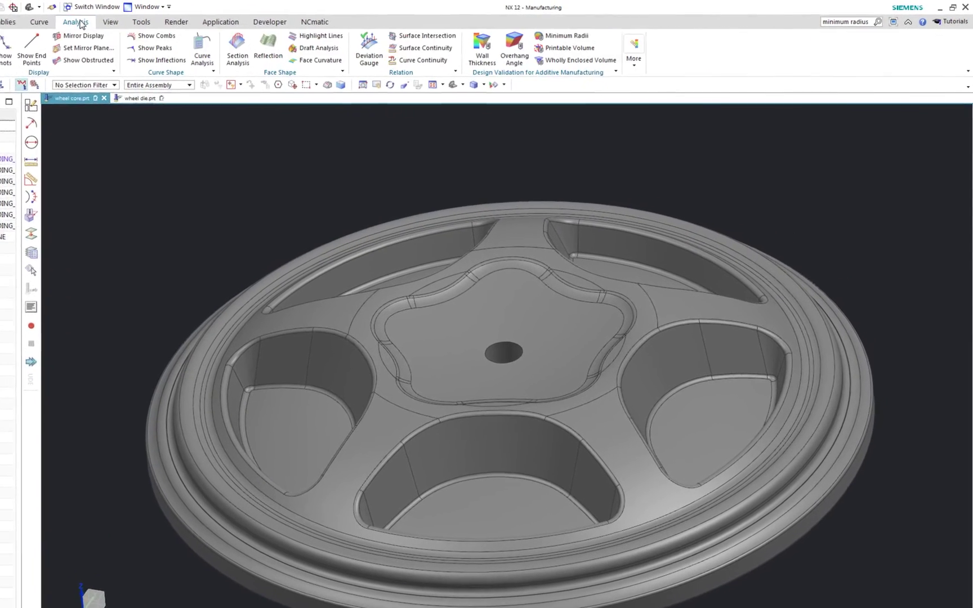
click(632, 66)
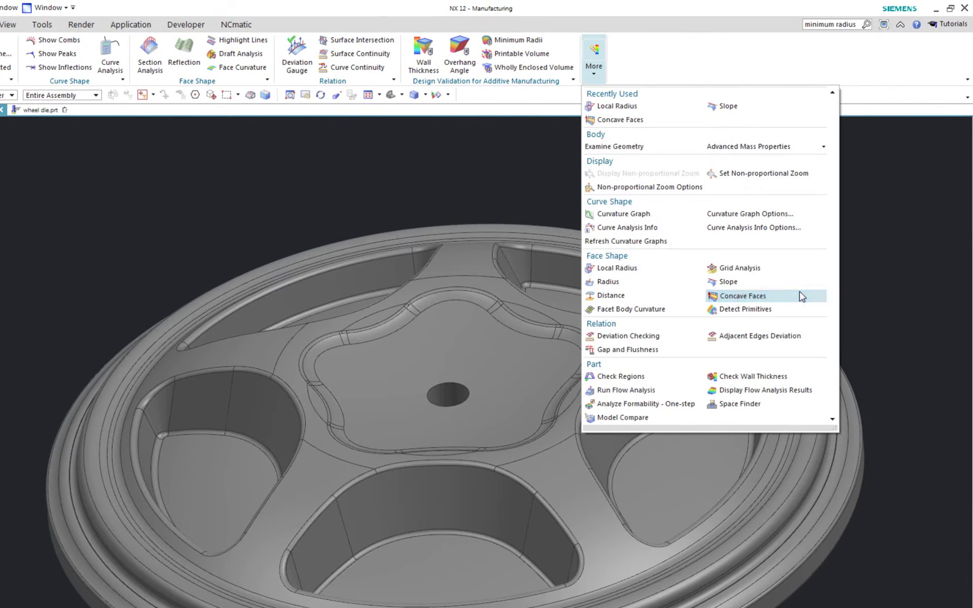
click(800, 296)
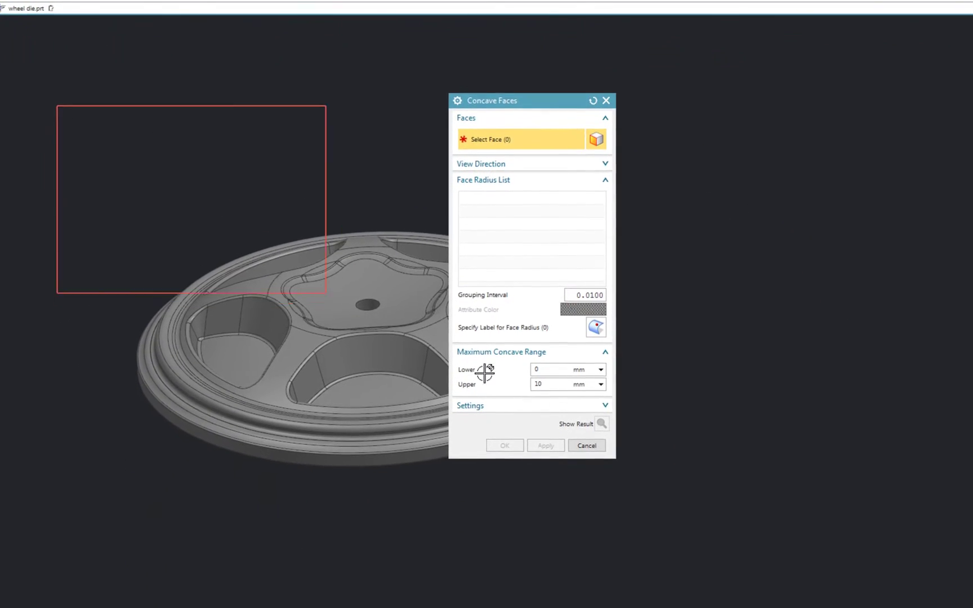
Analyse all wheel core faces with a 10 mm upper range, finding 3.00, 4.50, 8.00 mm radii
drag(53, 134, 797, 543)
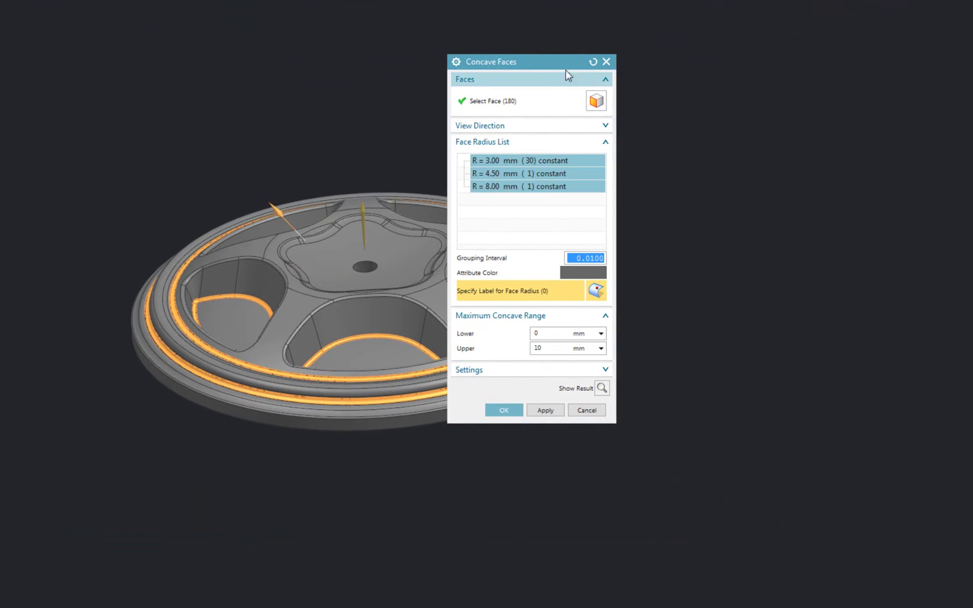
drag(567, 62, 758, 9)
mouse_move(554, 18)
middle_down()
mouse_move(692, 121)
mouse_move(749, 312)
middle_up()
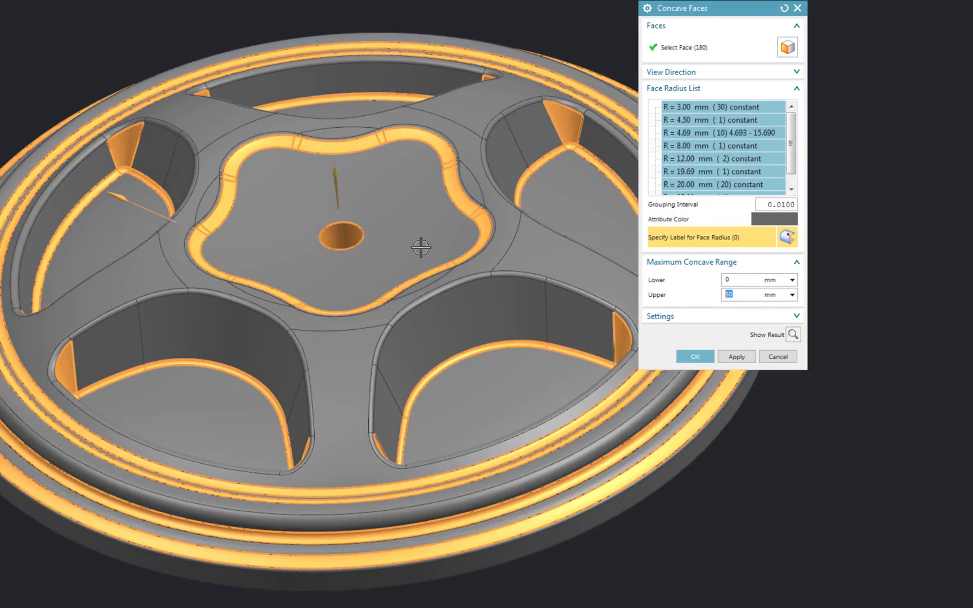
scroll(450, 245, up, 3)
mouse_move(460, 262)
middle_down()
mouse_move(451, 260)
mouse_move(904, 326)
middle_up()
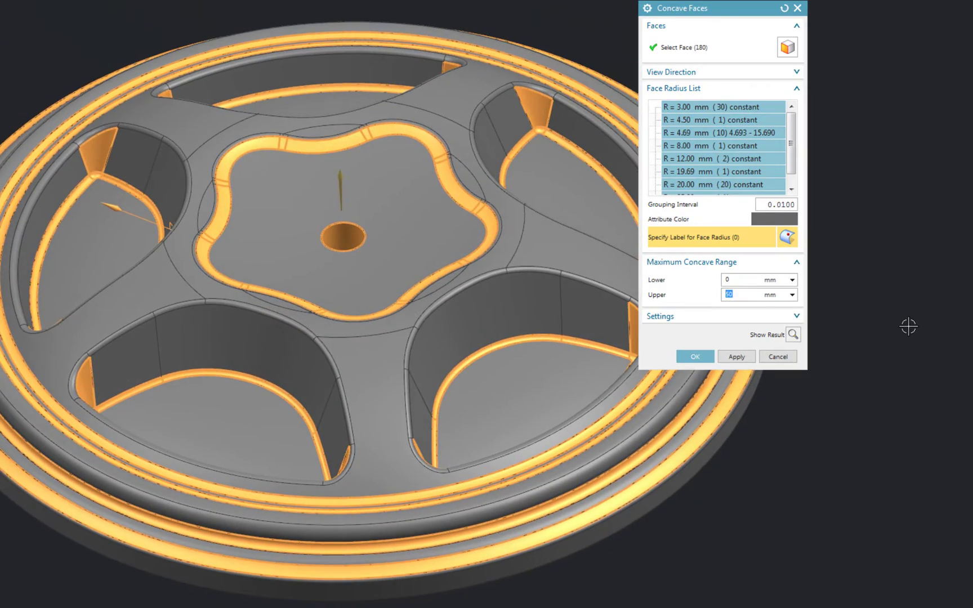
mouse_move(167, 390)
middle_down()
mouse_move(280, 408)
mouse_move(332, 390)
mouse_move(319, 394)
mouse_move(299, 369)
mouse_move(324, 365)
middle_up()
text(10)
key(Return)
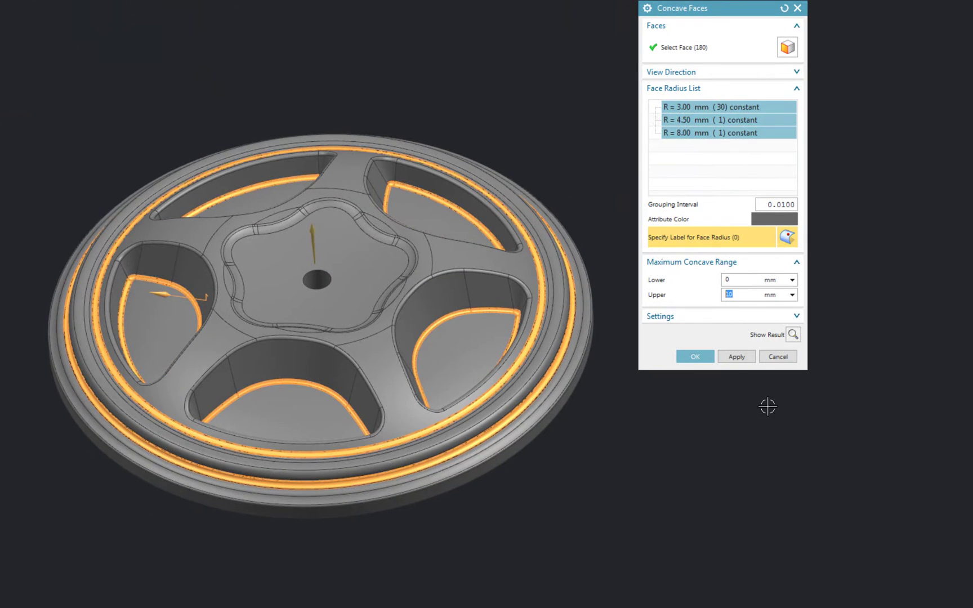
middle_drag(700, 466, 663, 392)
scroll(663, 392, up, 2)
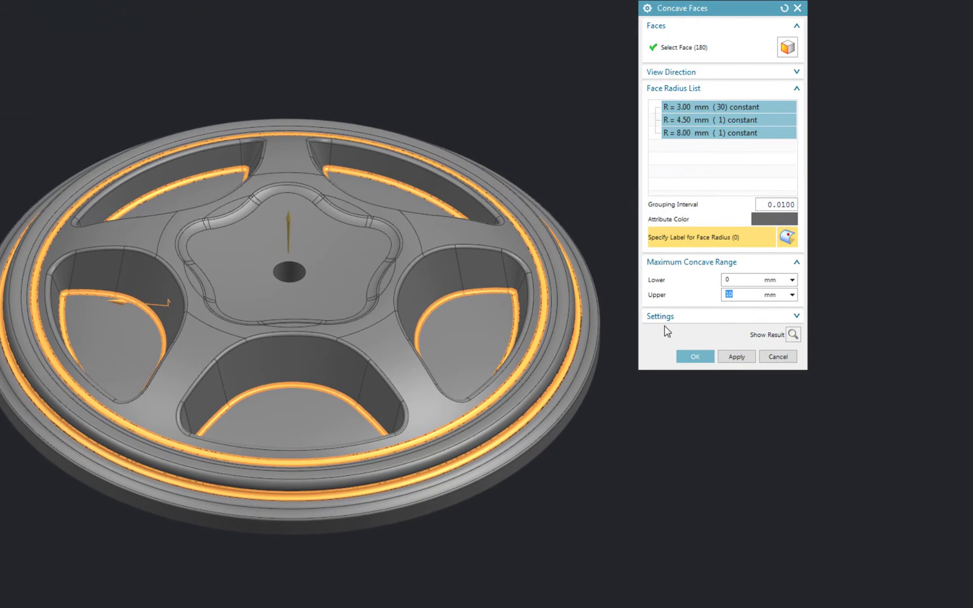
click(658, 318)
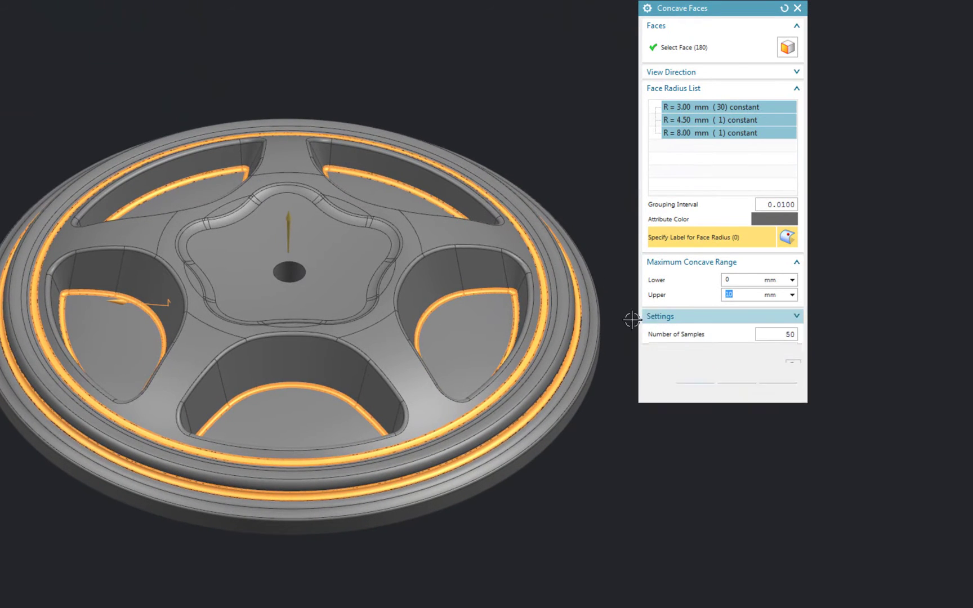
click(658, 317)
middle_drag(615, 322, 574, 283)
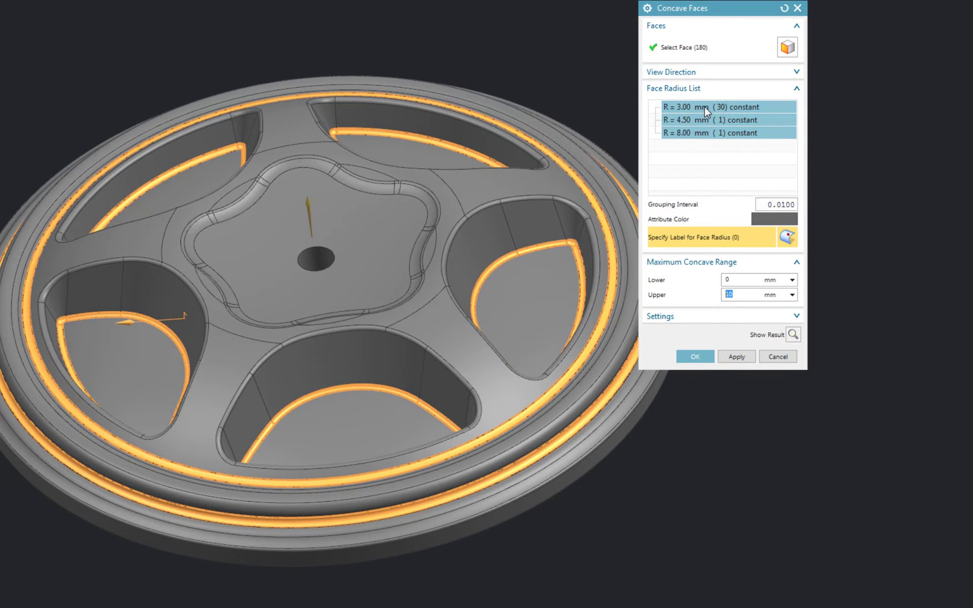
Compare the 3.00, 4.50 and 8.00 mm fillet groups and colour the 3.00 mm faces yellow
click(705, 107)
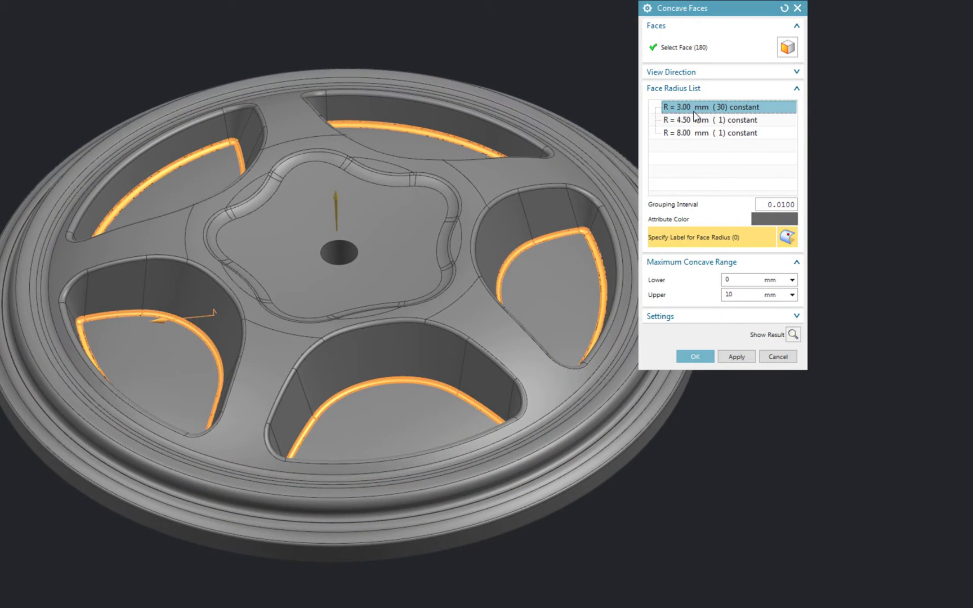
click(708, 121)
click(710, 133)
click(709, 107)
click(709, 134)
click(708, 107)
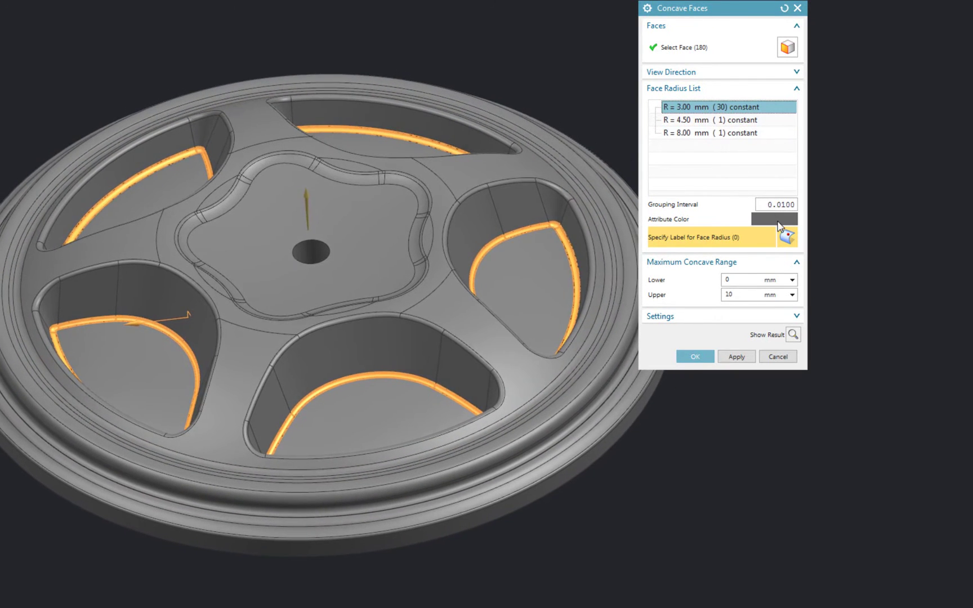
click(777, 223)
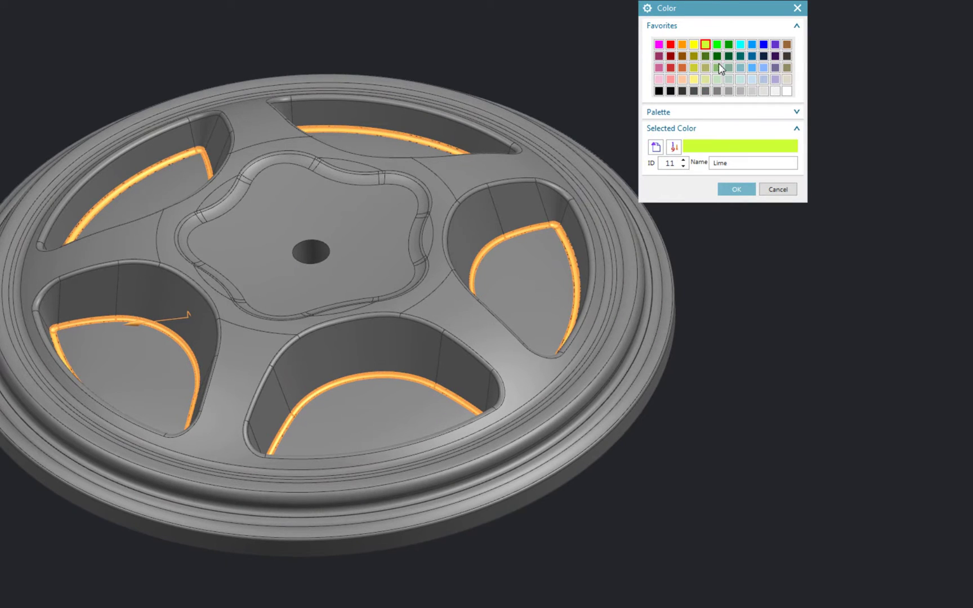
Colour the 4.50 mm fillets Emerald green and the 8.00 mm fillets blue, then apply
click(740, 195)
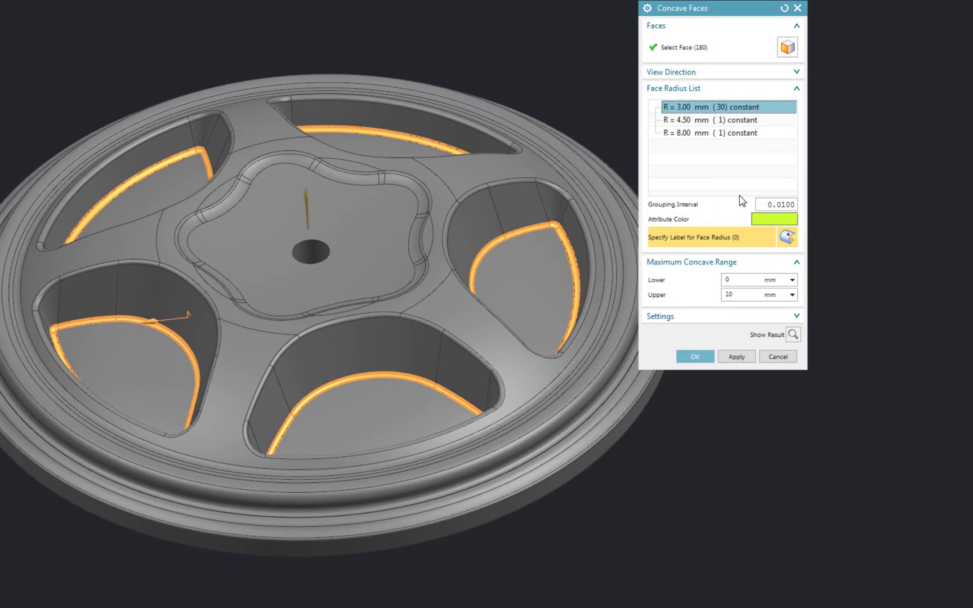
click(694, 129)
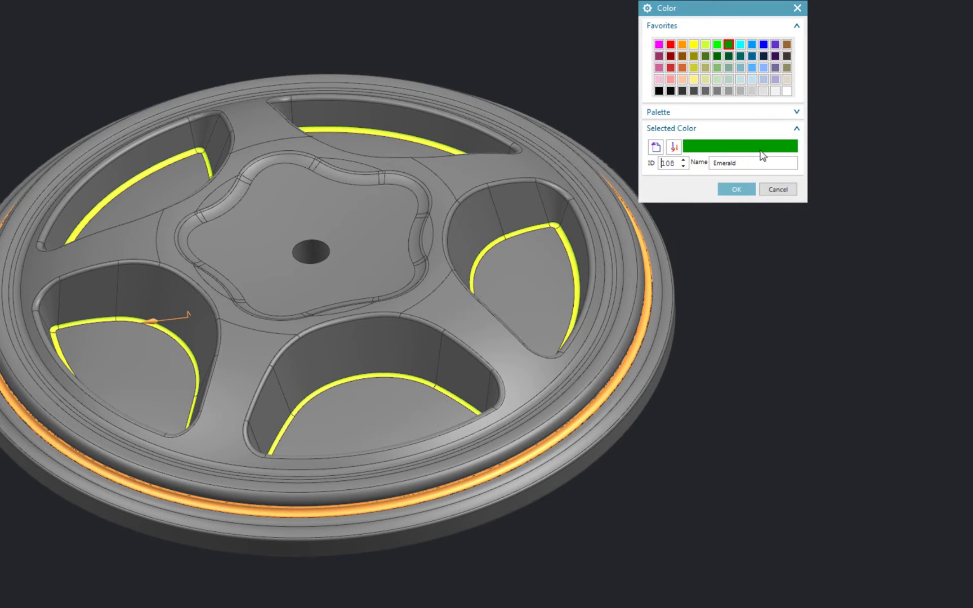
click(736, 189)
click(733, 134)
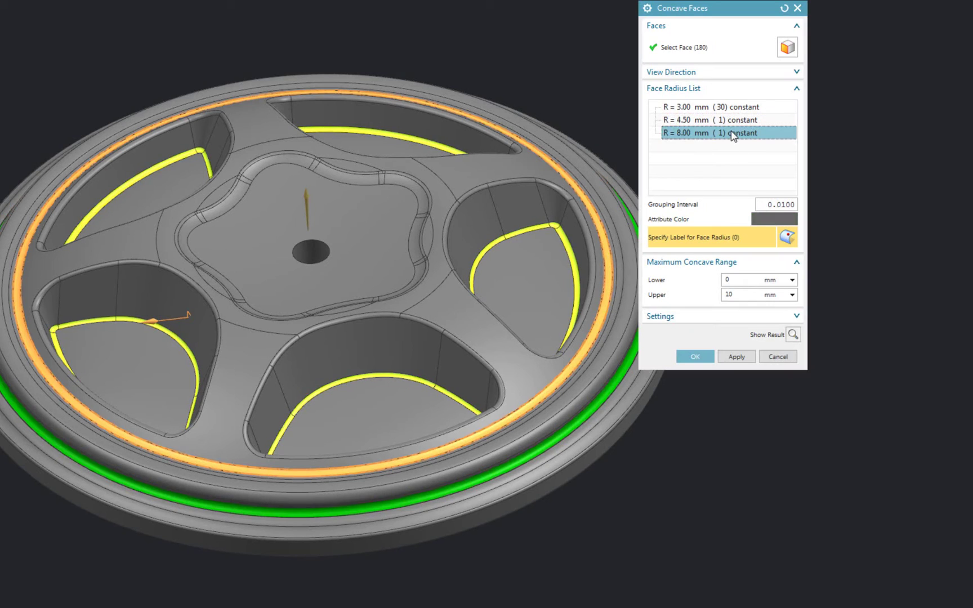
click(765, 219)
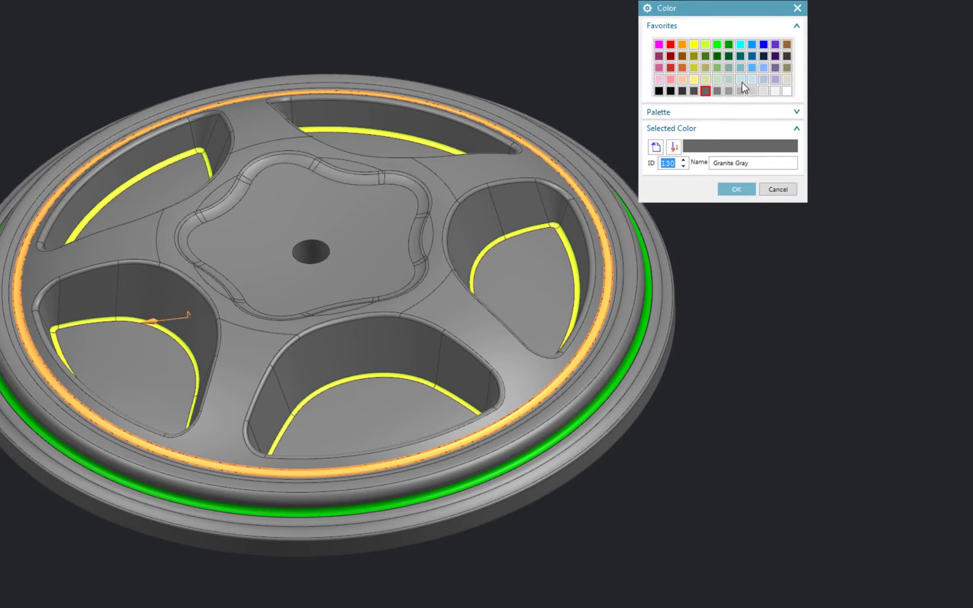
click(752, 45)
click(751, 193)
middle_drag(865, 330, 700, 367)
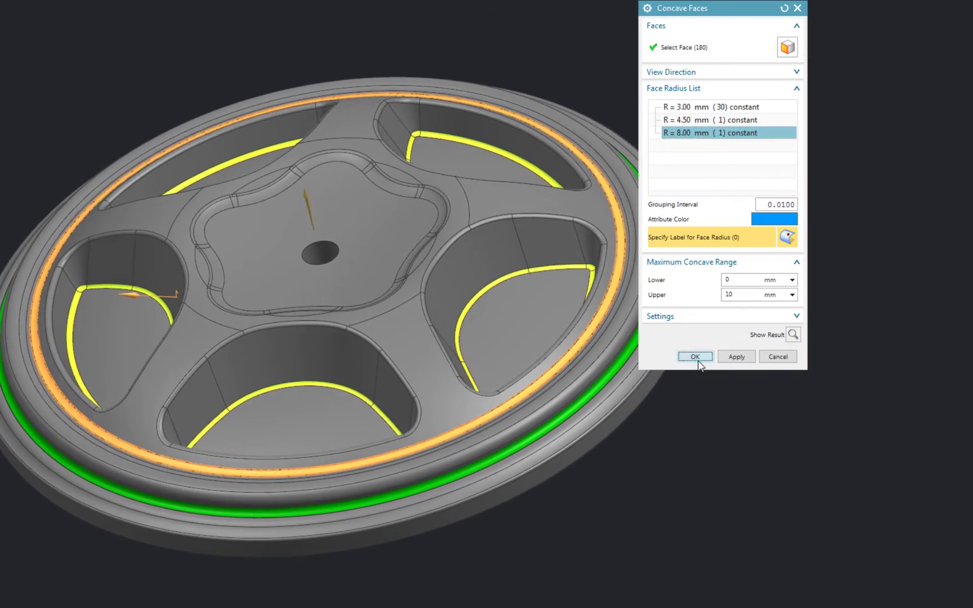
click(695, 357)
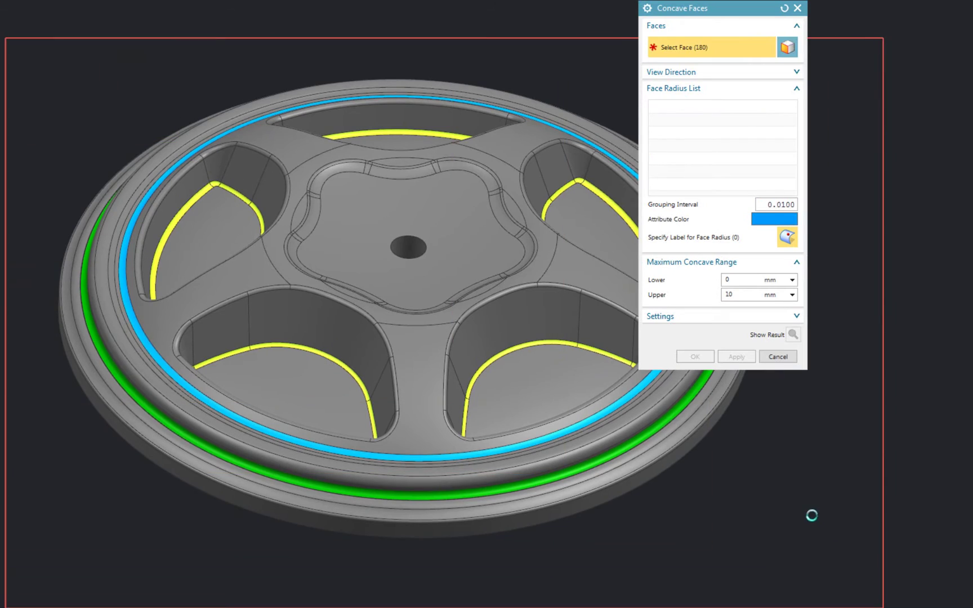
Label the wheel core's outer ring R=4.50 mm and inner ring R=8.00 mm
drag(787, 576, 809, 515)
click(727, 107)
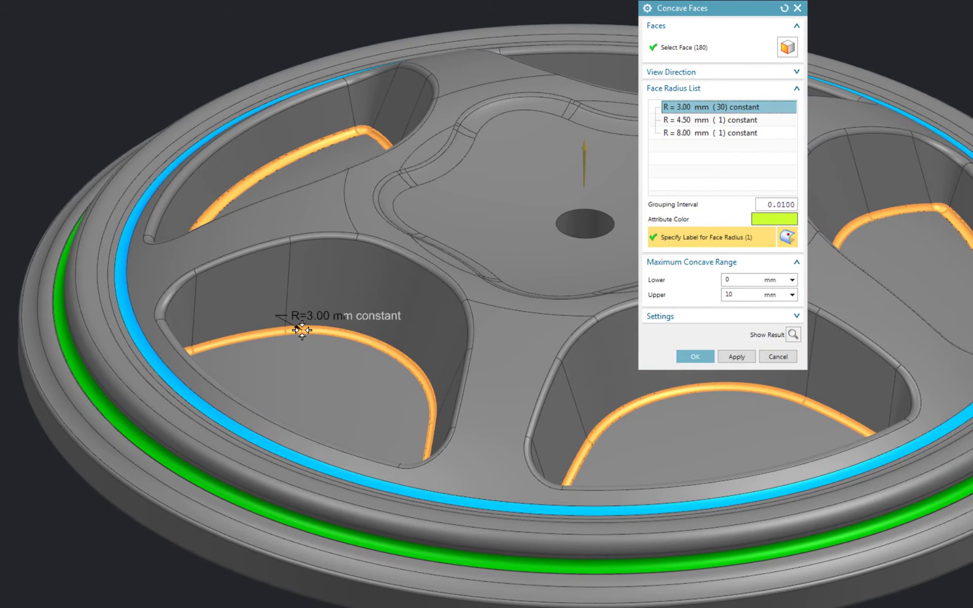
click(749, 121)
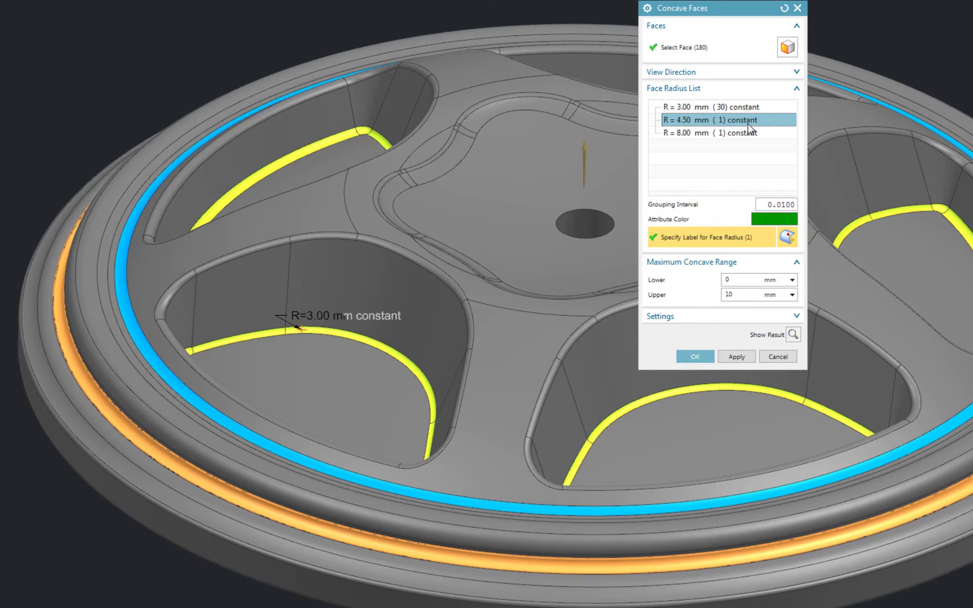
click(101, 405)
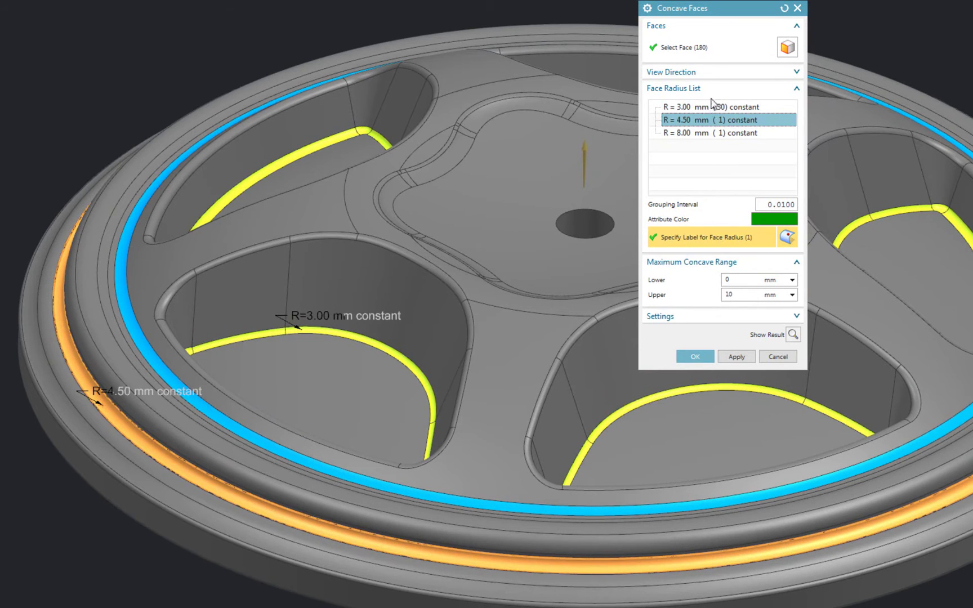
click(721, 133)
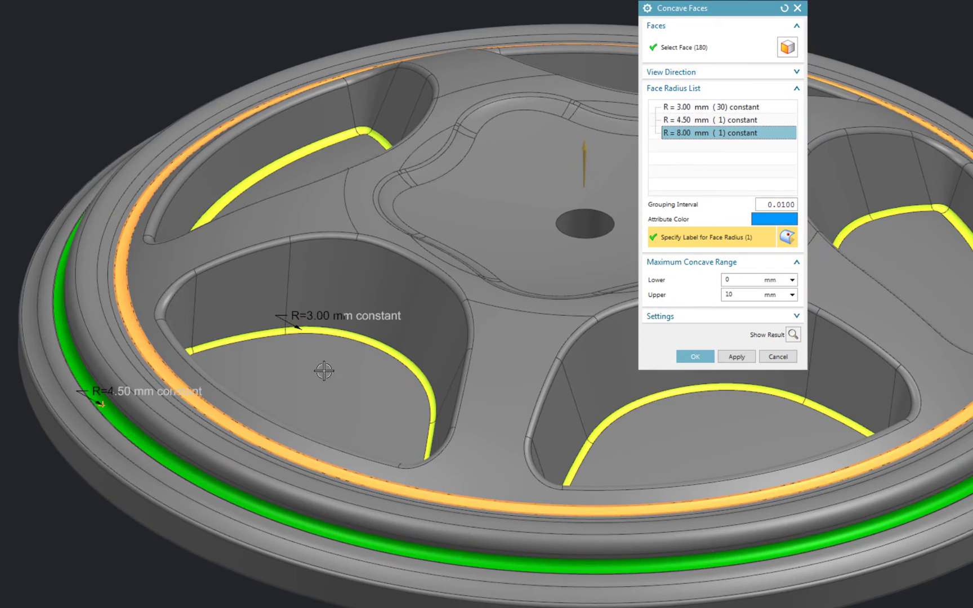
click(219, 418)
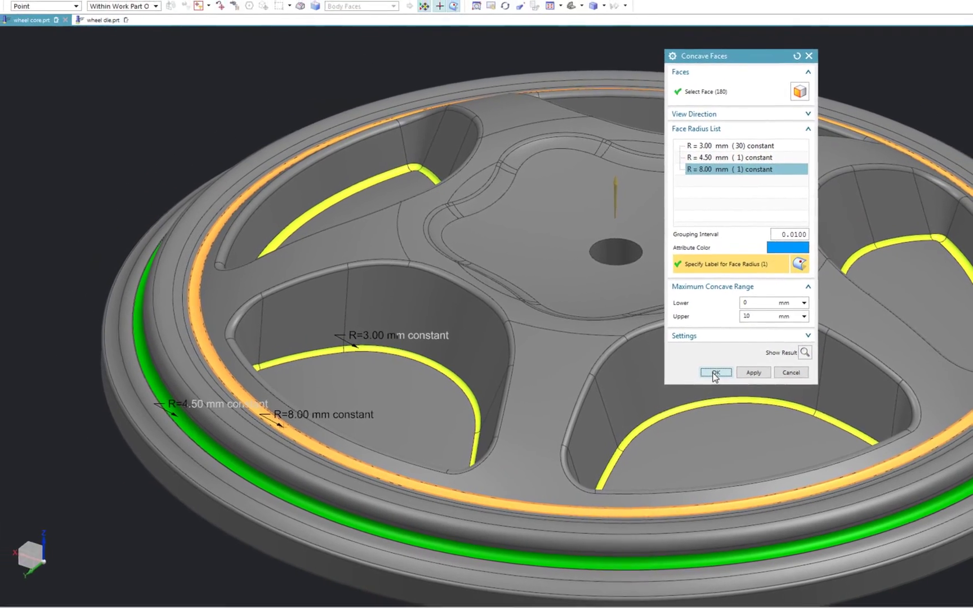
click(706, 368)
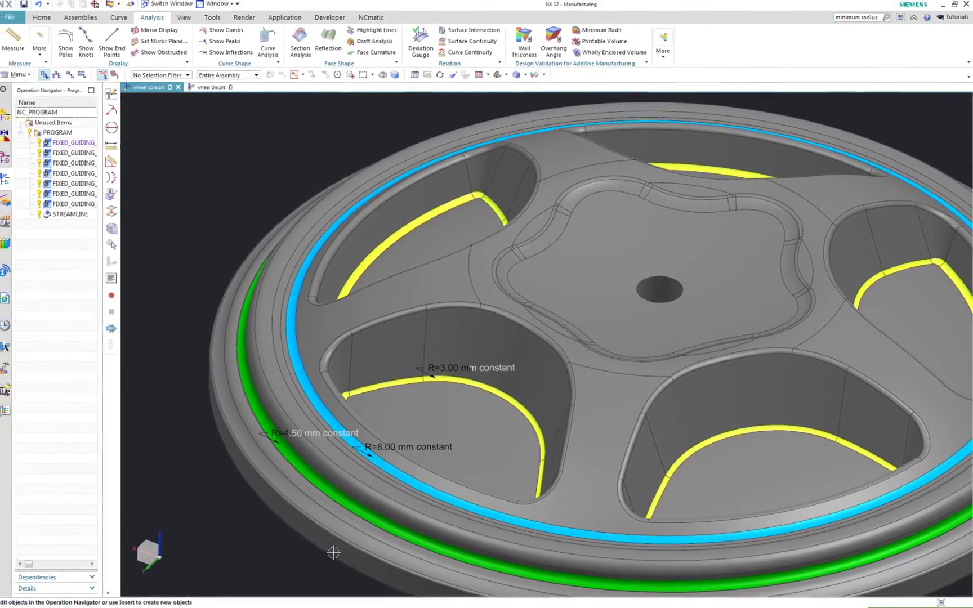
scroll(418, 529, up, 1)
scroll(417, 528, up, 4)
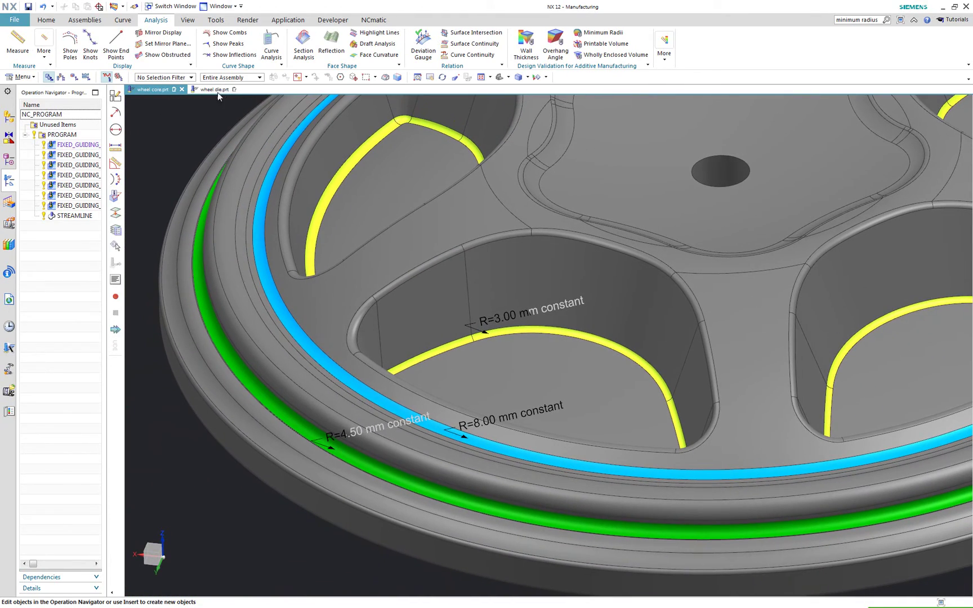
Bring the wheel die.prt part back into view
click(218, 92)
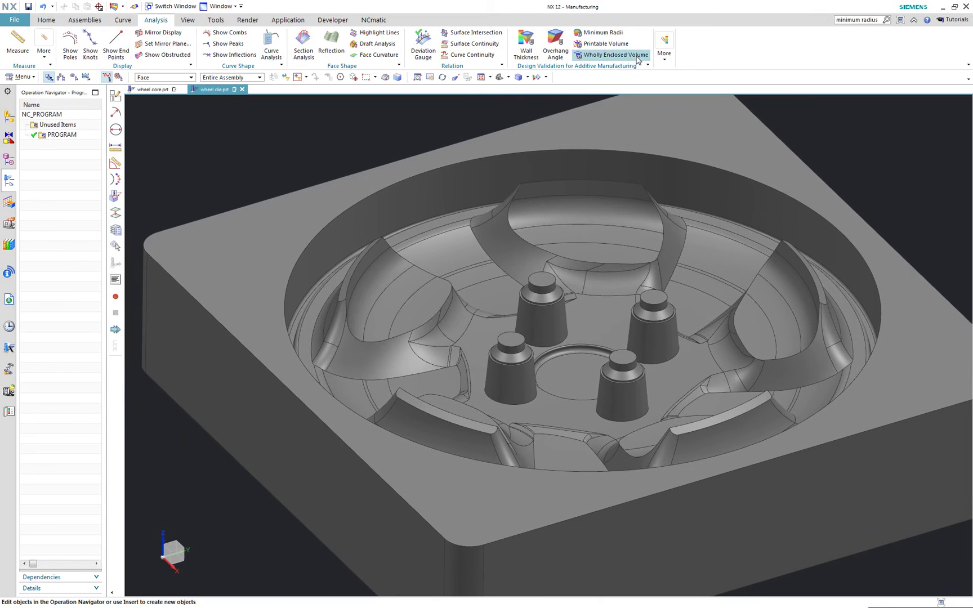
Run Concave Faces on the die, finding 1.52, 2.00, 2.43 and 3.00 mm groups; select 1.52 mm
click(665, 52)
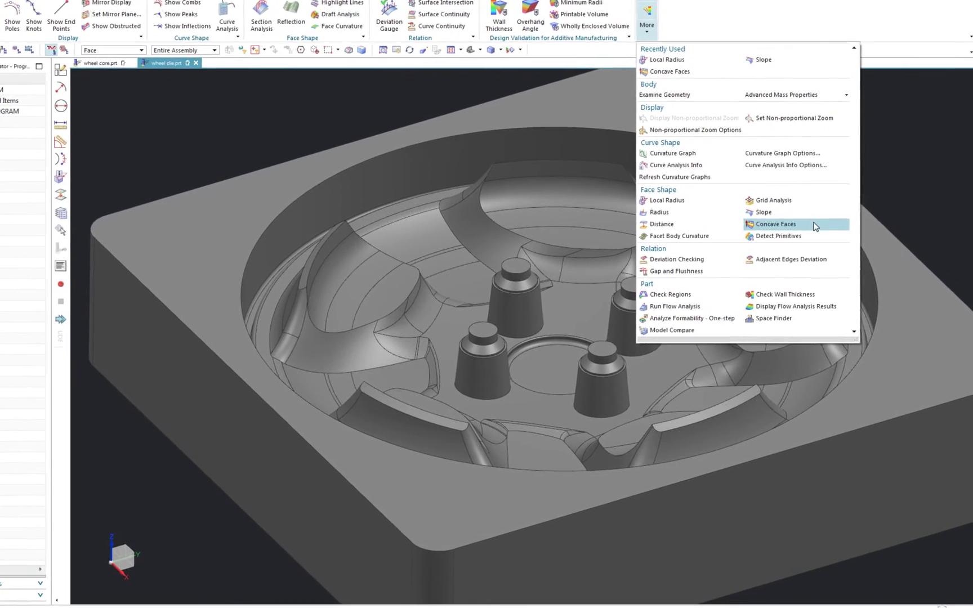
click(775, 249)
scroll(223, 109, down, 5)
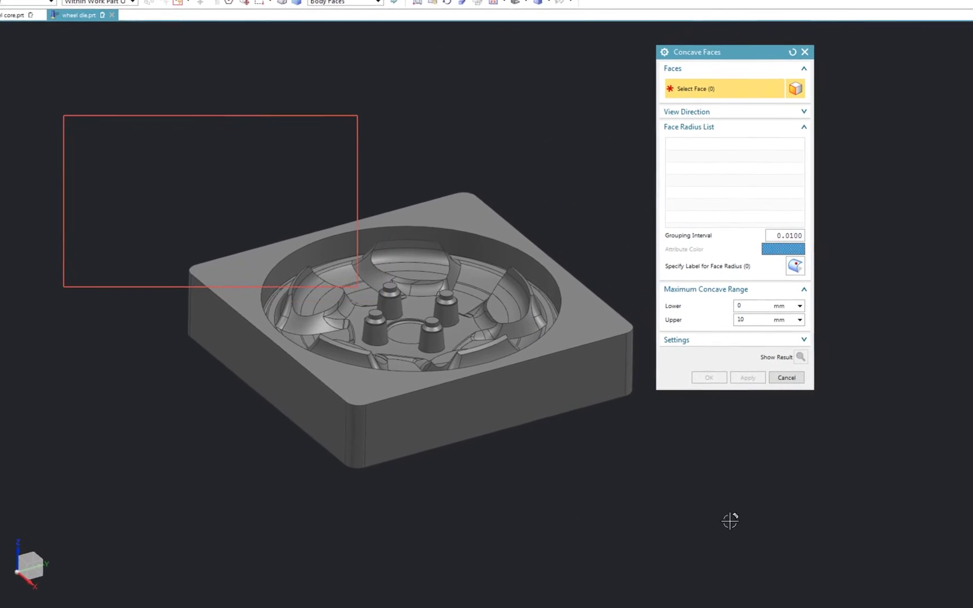
drag(638, 547, 174, 176)
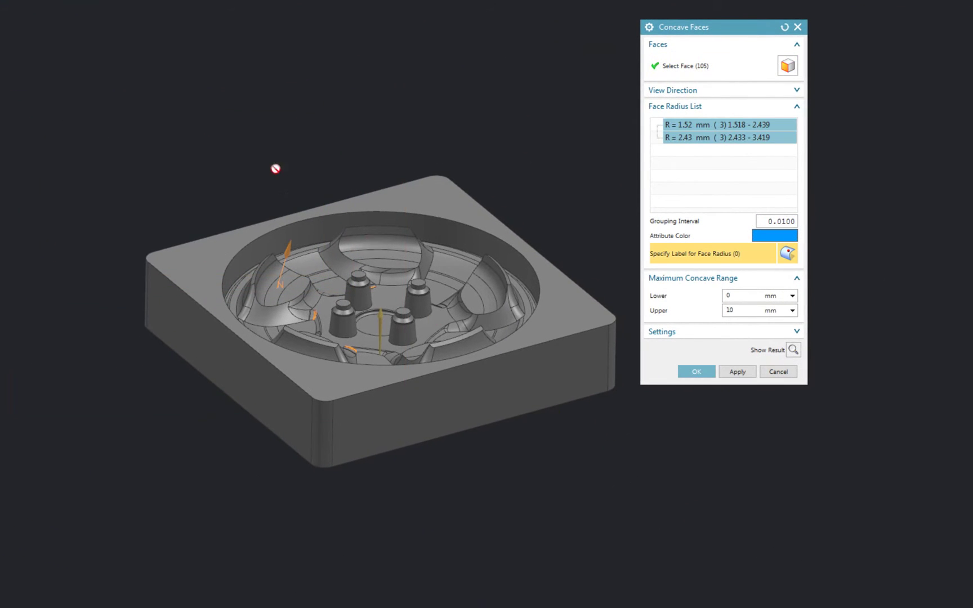
click(682, 74)
drag(61, 113, 680, 537)
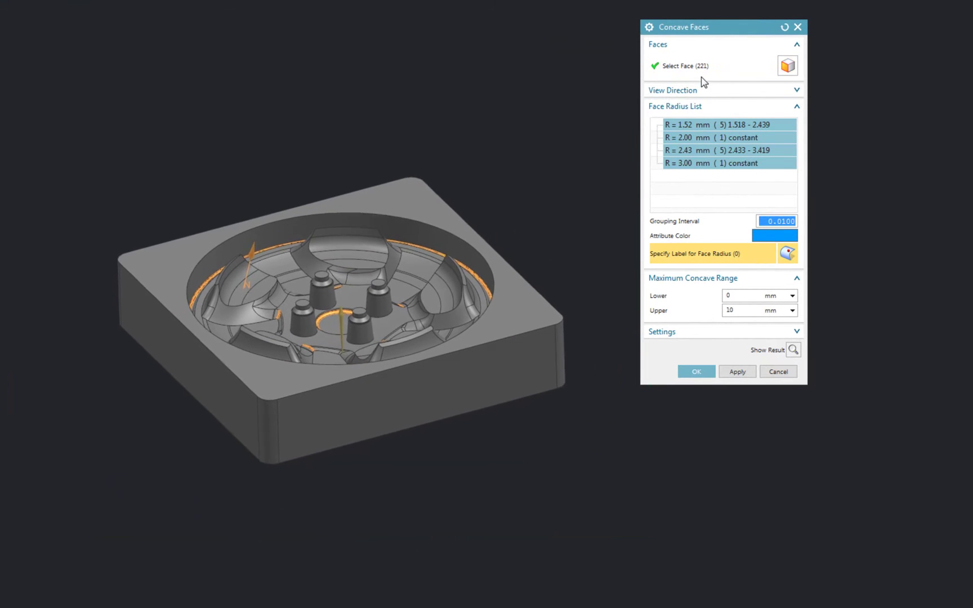
click(702, 67)
click(703, 179)
click(693, 125)
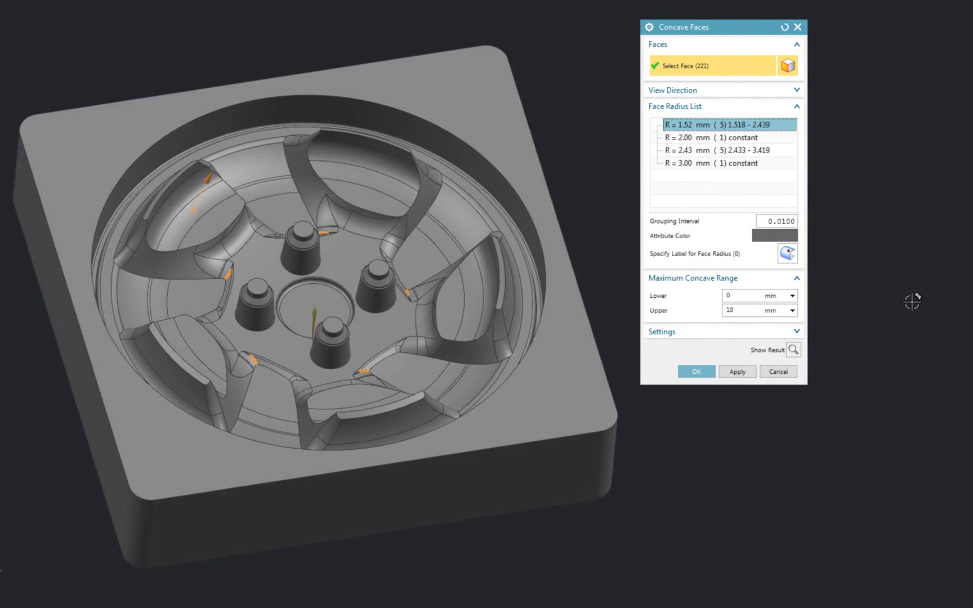
scroll(326, 228, up, 3)
scroll(272, 283, up, 2)
scroll(352, 254, up, 2)
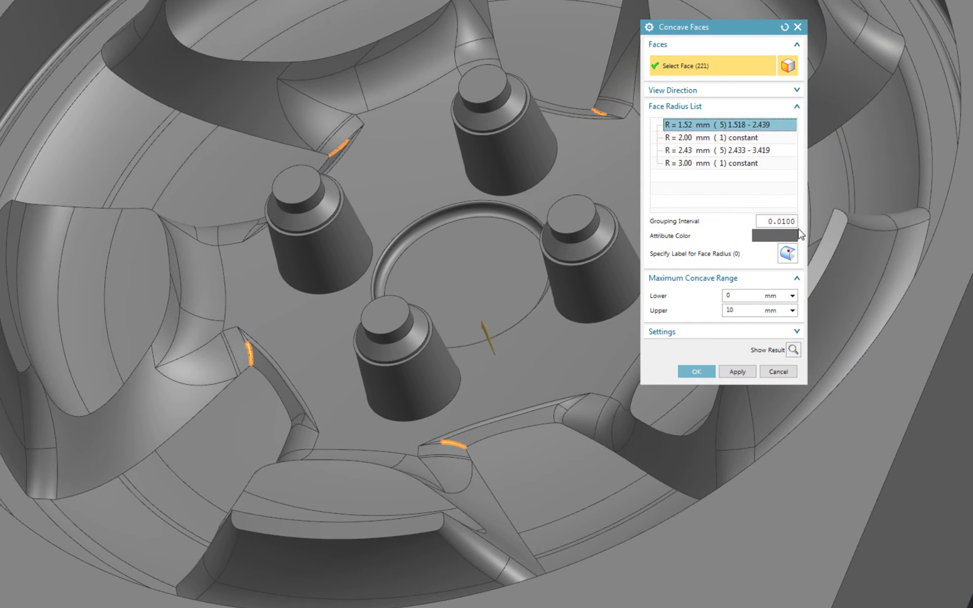
Colour the die's 1.52 mm fillets cyan and view them from above
click(793, 236)
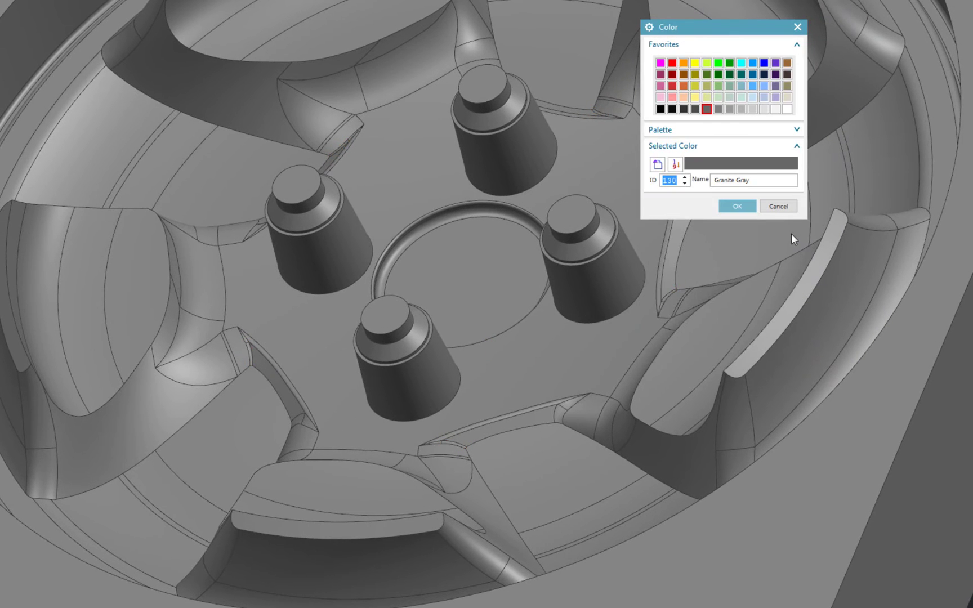
click(742, 65)
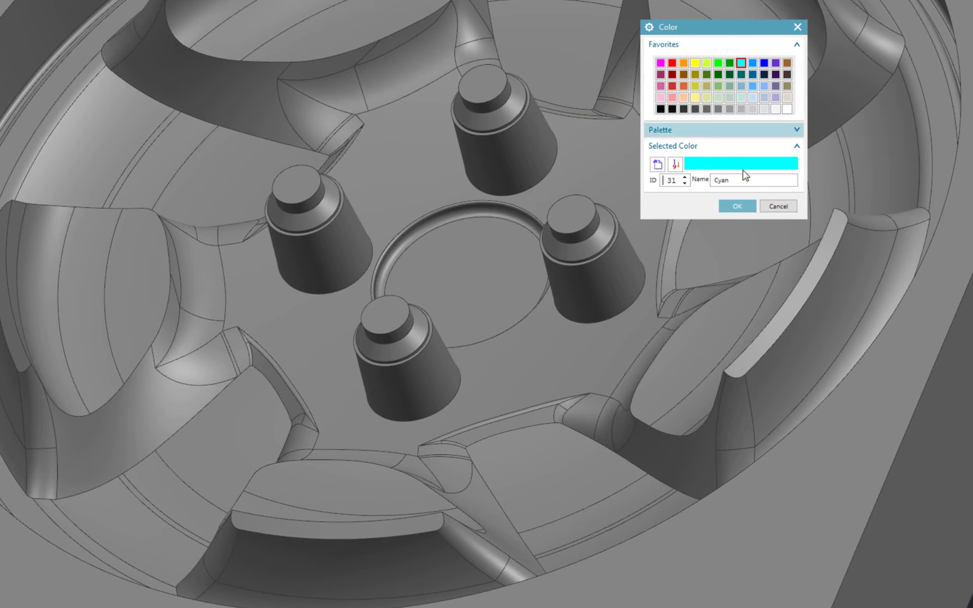
click(737, 209)
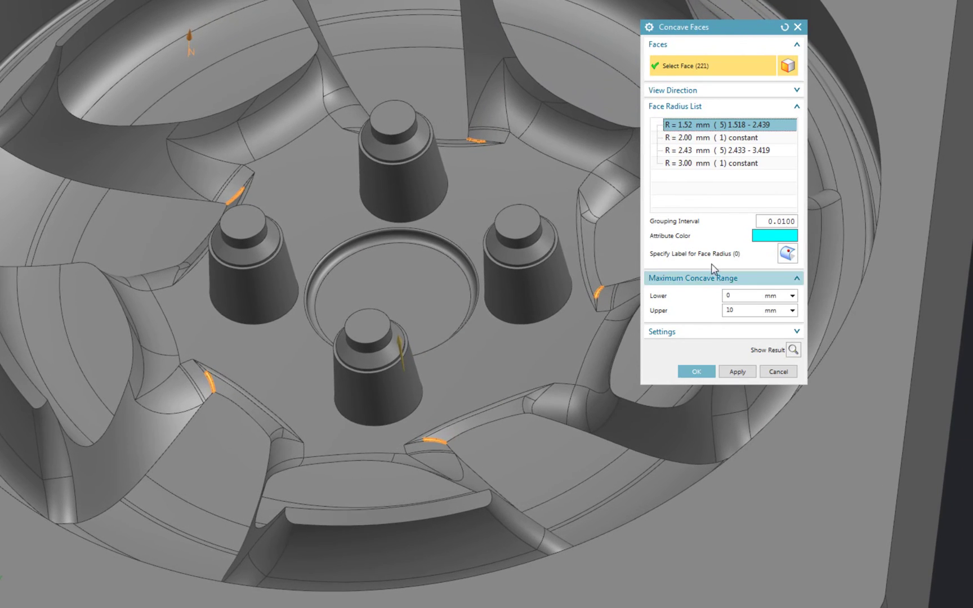
middle_drag(645, 278, 235, 370)
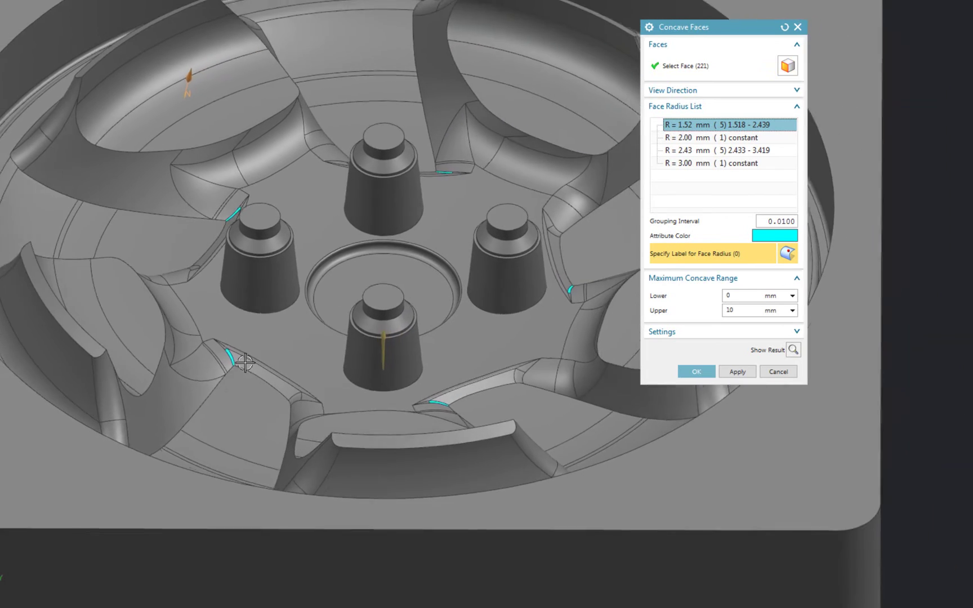
scroll(235, 370, up, 5)
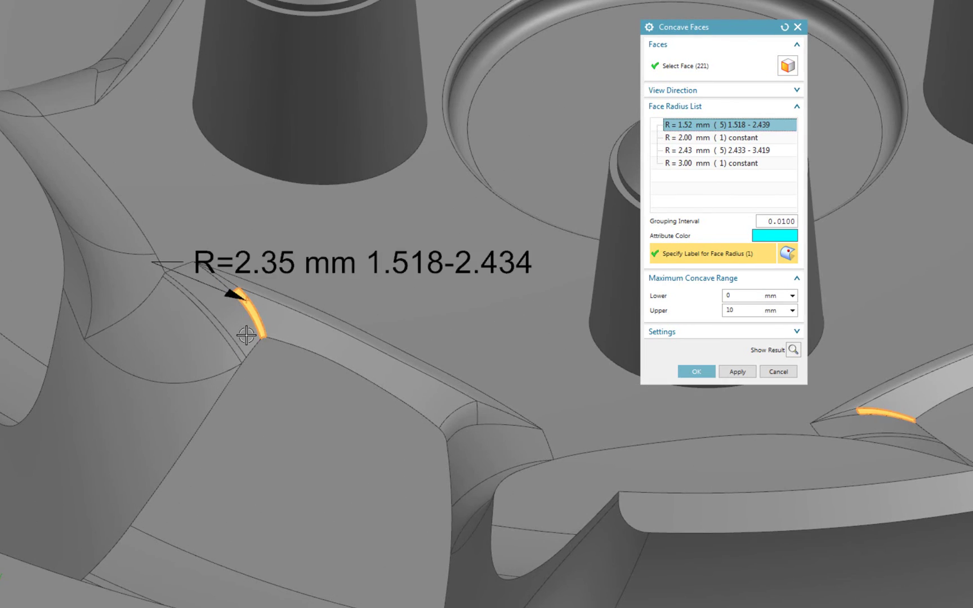
scroll(246, 335, down, 5)
mouse_move(748, 434)
middle_down()
mouse_move(719, 450)
mouse_move(741, 432)
middle_up()
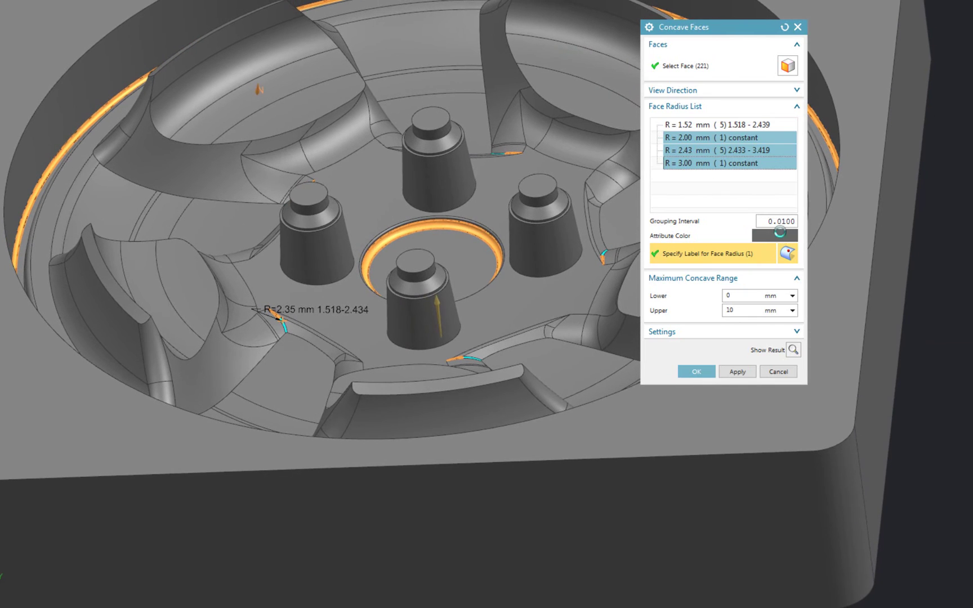
click(779, 236)
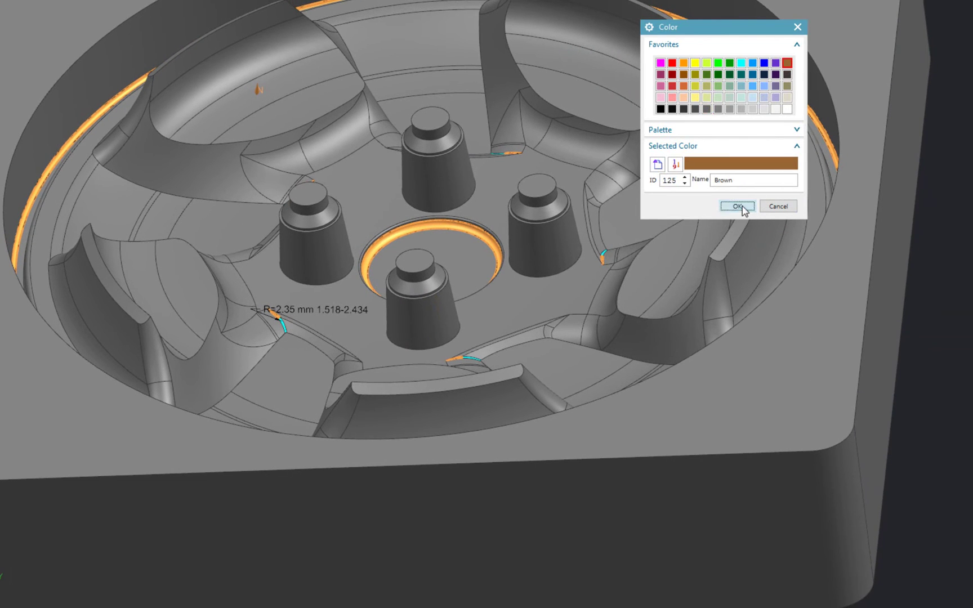
Colour the die's remaining fillet groups brown, apply, and inspect the coloured rim
click(743, 210)
click(697, 372)
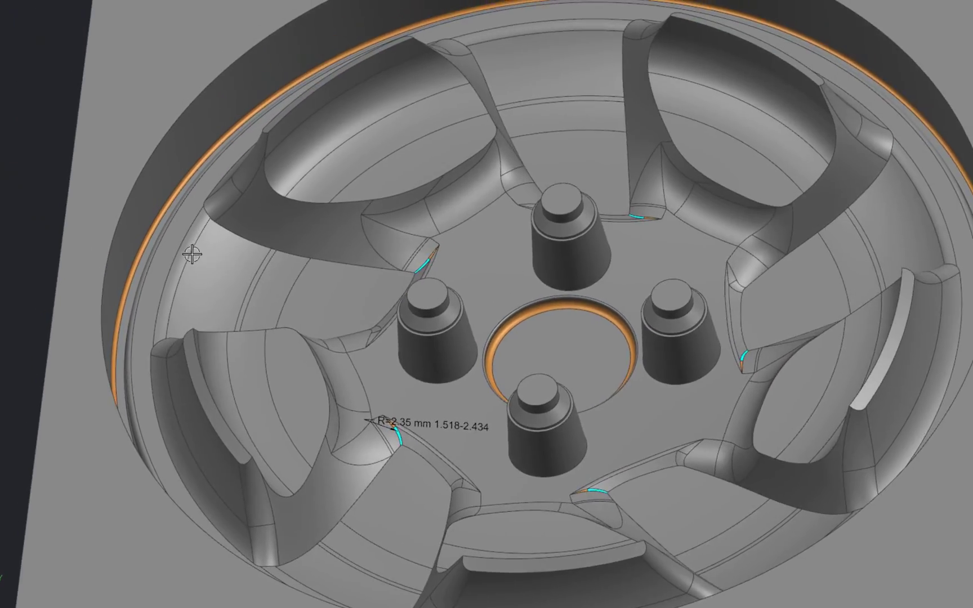
scroll(135, 265, up, 5)
middle_drag(185, 283, 165, 301)
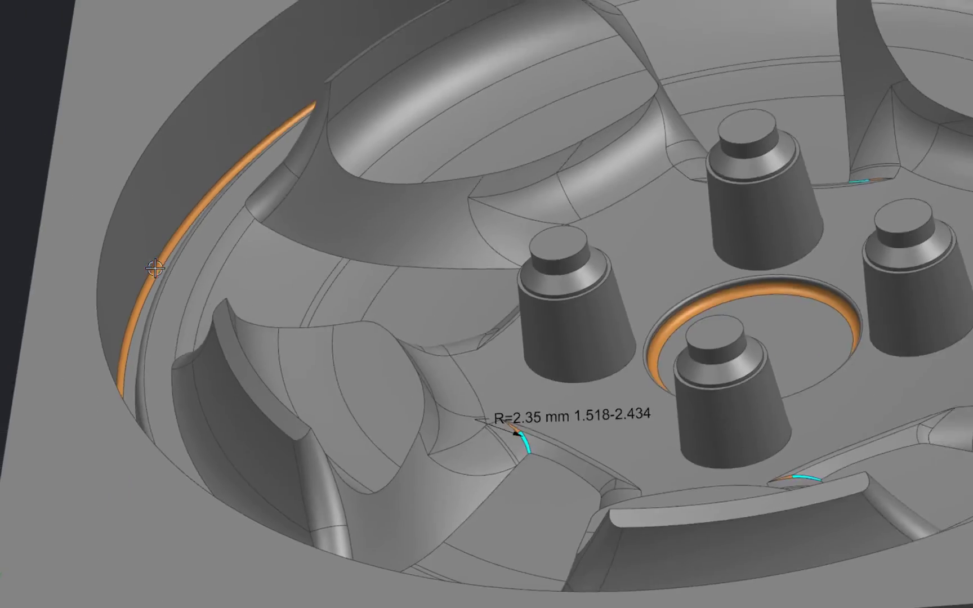
scroll(652, 102, up, 3)
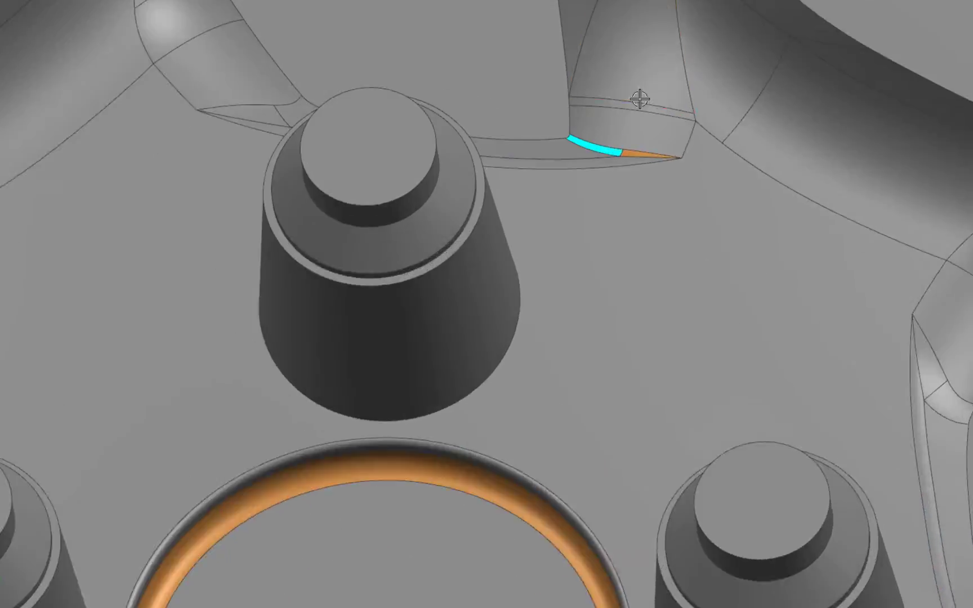
scroll(644, 141, up, 3)
scroll(612, 142, down, 5)
scroll(606, 137, down, 3)
scroll(524, 330, down, 3)
scroll(449, 465, up, 2)
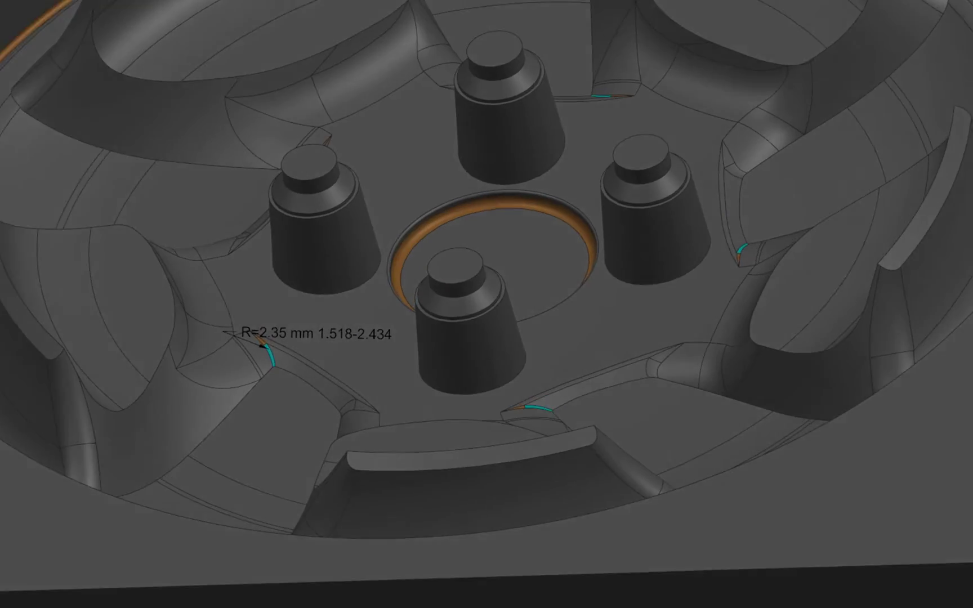